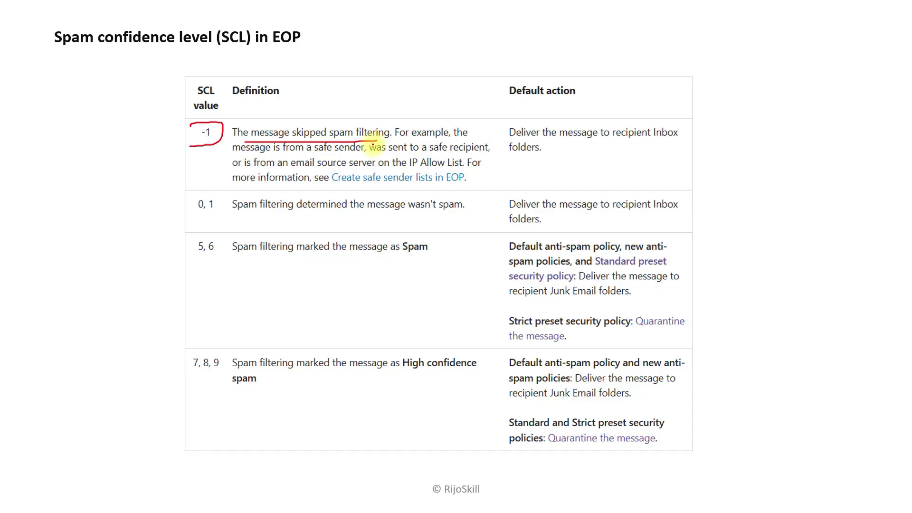
# - Underline the Inbox action for SCL -1, and mark SCL 0, 1 as not spam with Inbox delivery
pyautogui.moveTo(542, 141); pyautogui.dragTo(636, 140)
pyautogui.moveTo(522, 153); pyautogui.dragTo(547, 155)
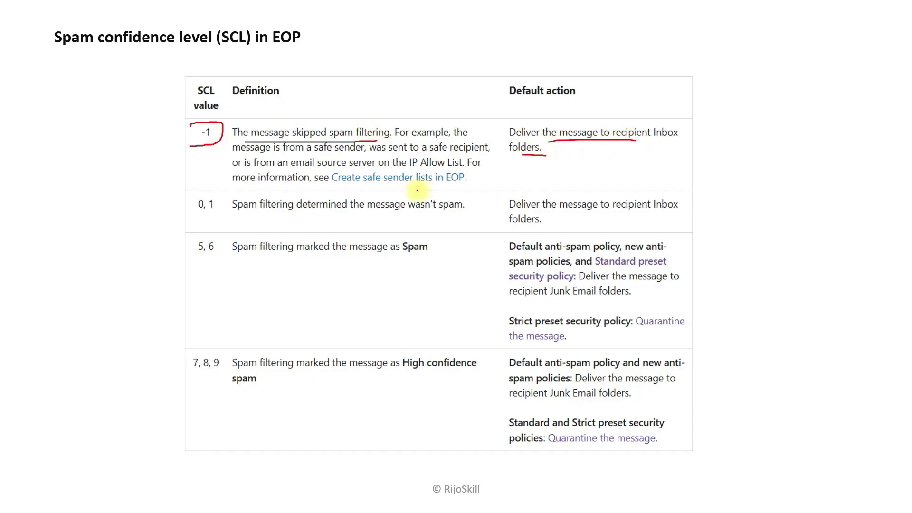
pyautogui.moveTo(192, 216); pyautogui.dragTo(201, 216)
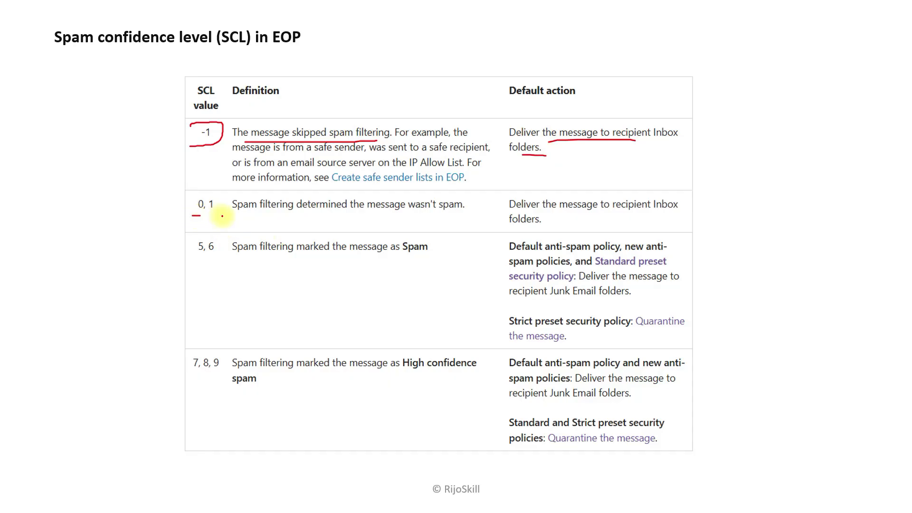
pyautogui.moveTo(436, 216); pyautogui.dragTo(469, 216)
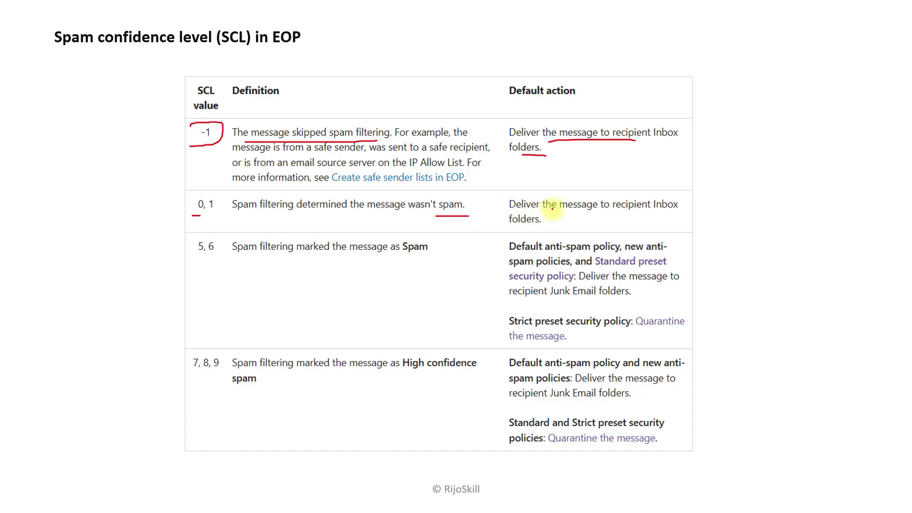
pyautogui.moveTo(543, 228); pyautogui.dragTo(525, 229)
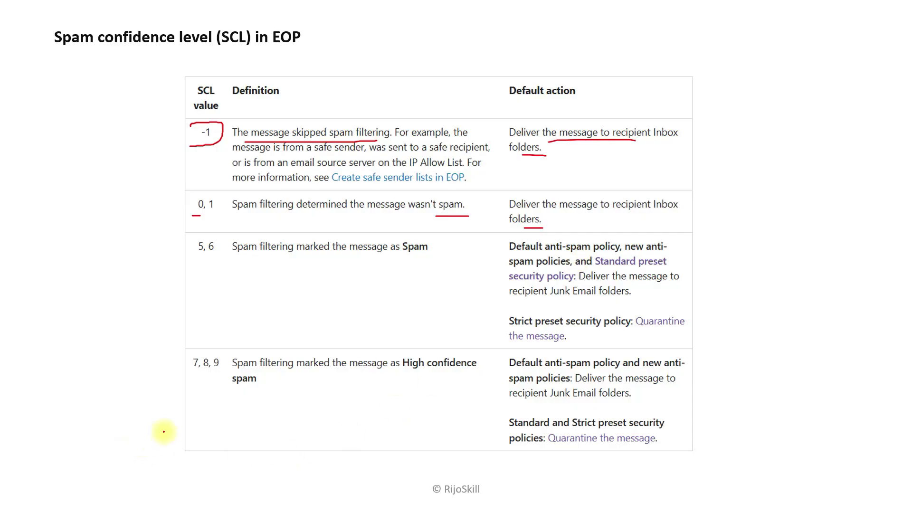
# - Mark SCL 7, 8, 9 and underline their Junk Email and Quarantine actions, then advance to the Demo slide
pyautogui.moveTo(192, 378); pyautogui.dragTo(219, 375)
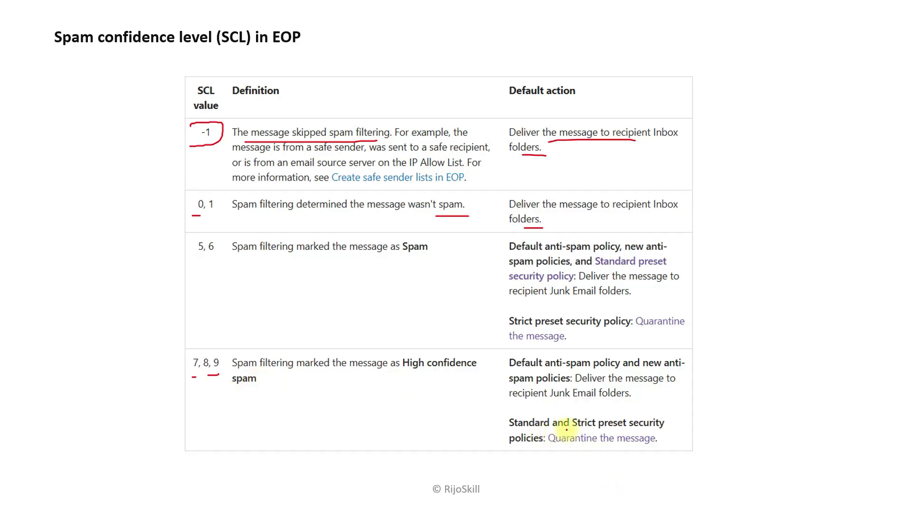
pyautogui.moveTo(531, 446); pyautogui.dragTo(646, 445)
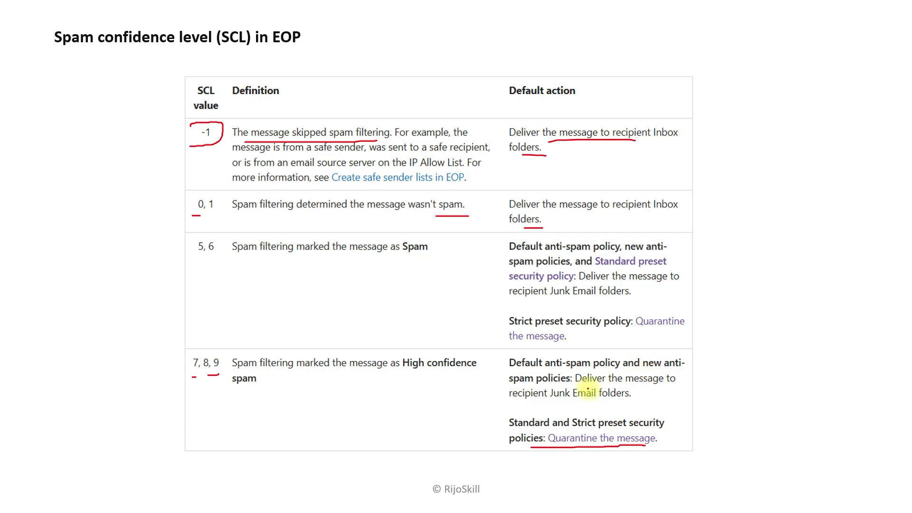
pyautogui.moveTo(510, 405); pyautogui.dragTo(635, 404)
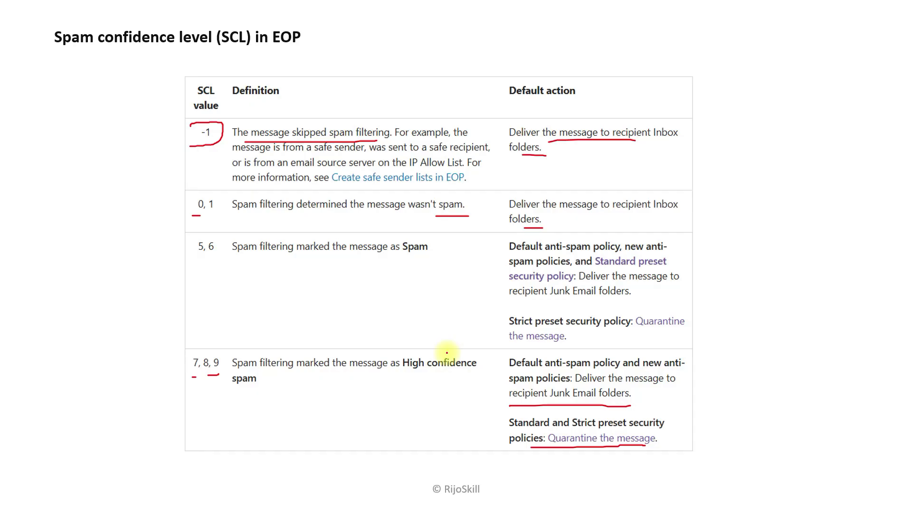
pyautogui.press('Right')
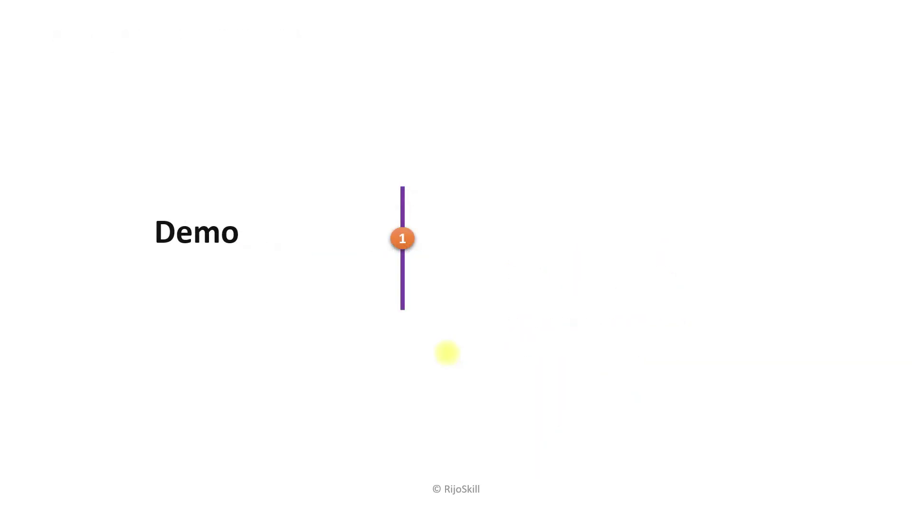
# - Reveal the first demo topic, then go to Email & collaboration > Policies & rules in Defender
pyautogui.press('Right')
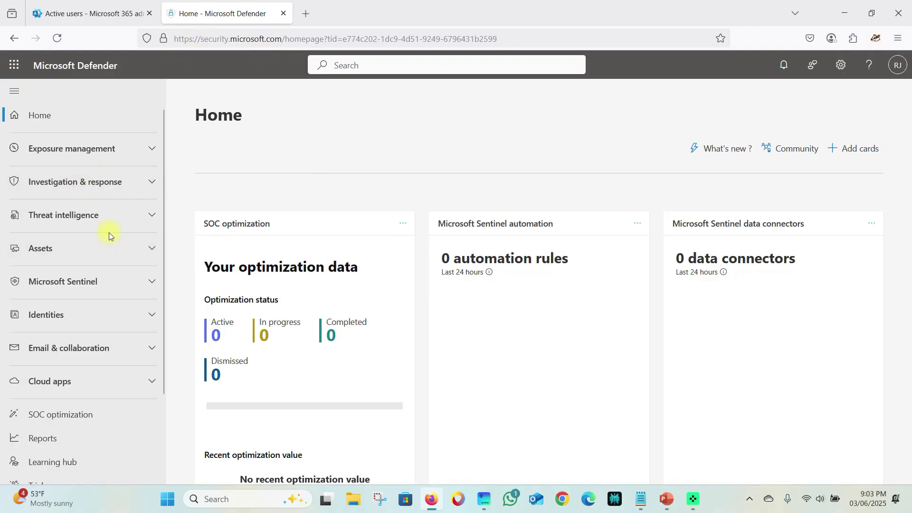
pyautogui.click(146, 347)
pyautogui.scroll(-3, 75, 372)
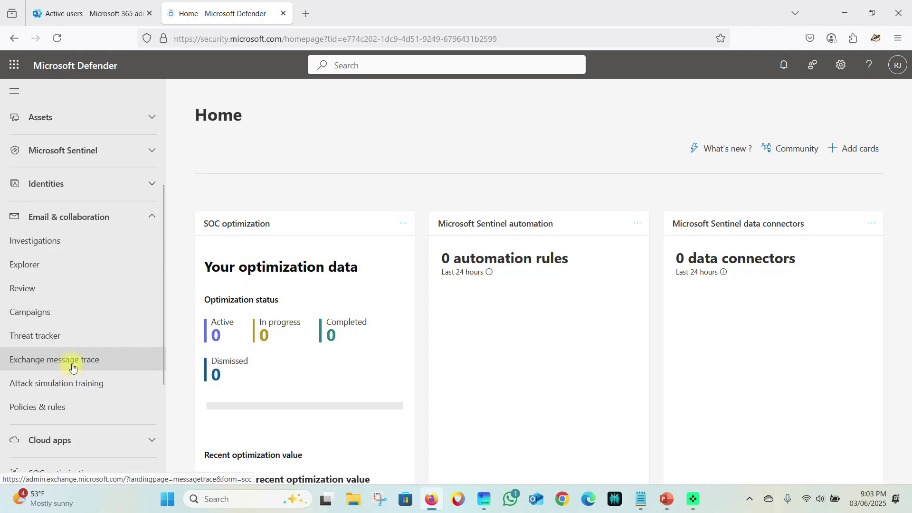
pyautogui.click(53, 414)
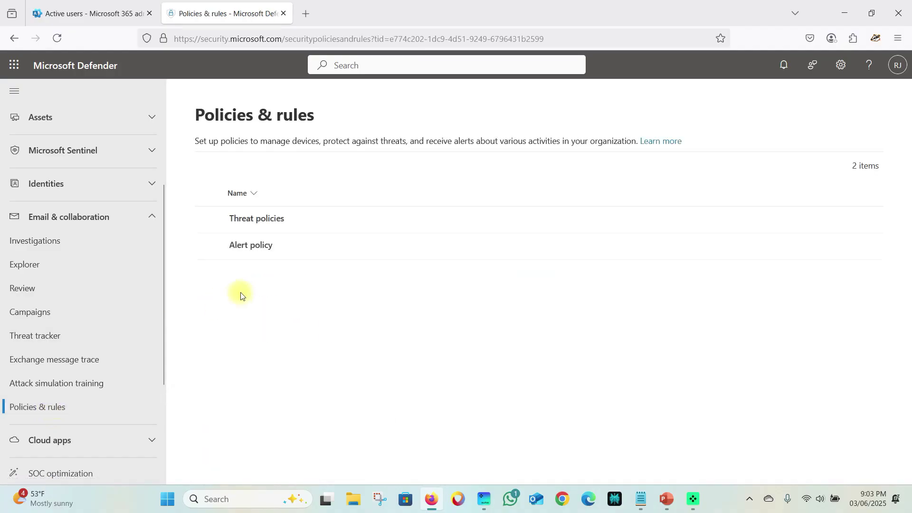
# - Go into Threat policies and open the Anti-spam policies list
pyautogui.click(252, 221)
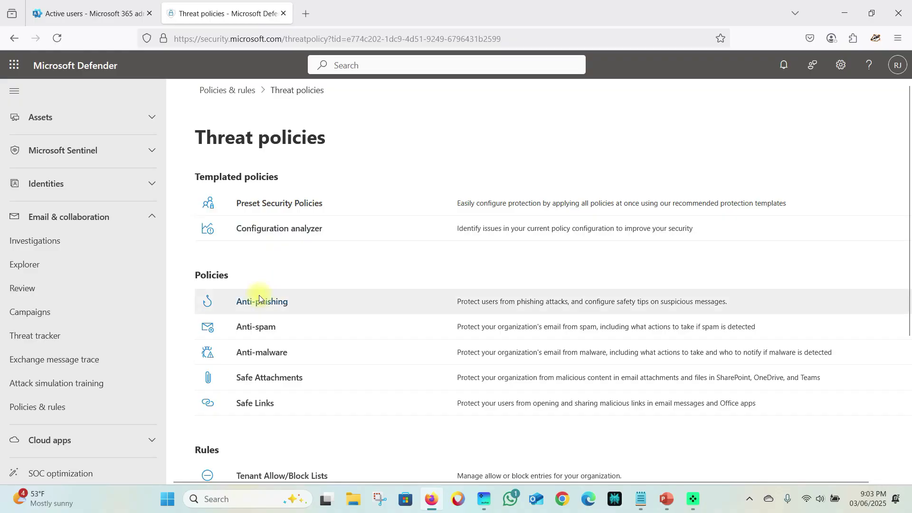
pyautogui.scroll(-2, 261, 299)
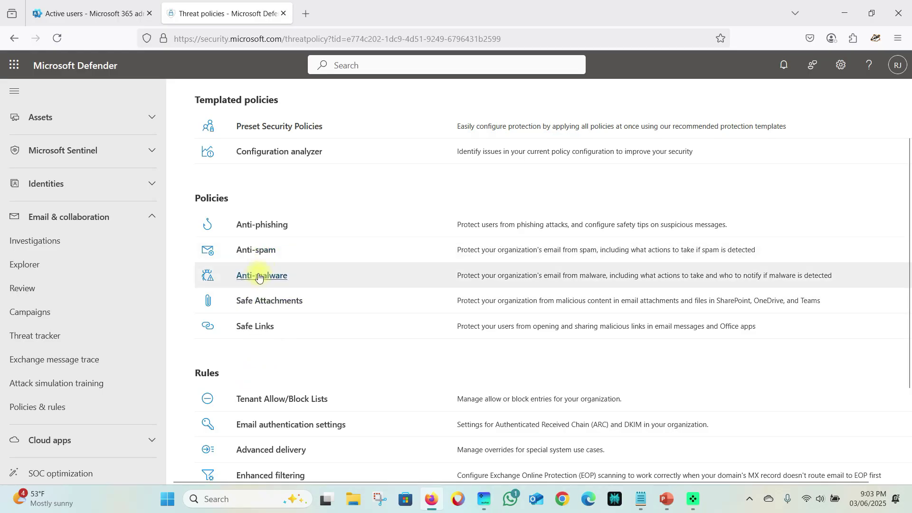
pyautogui.click(256, 255)
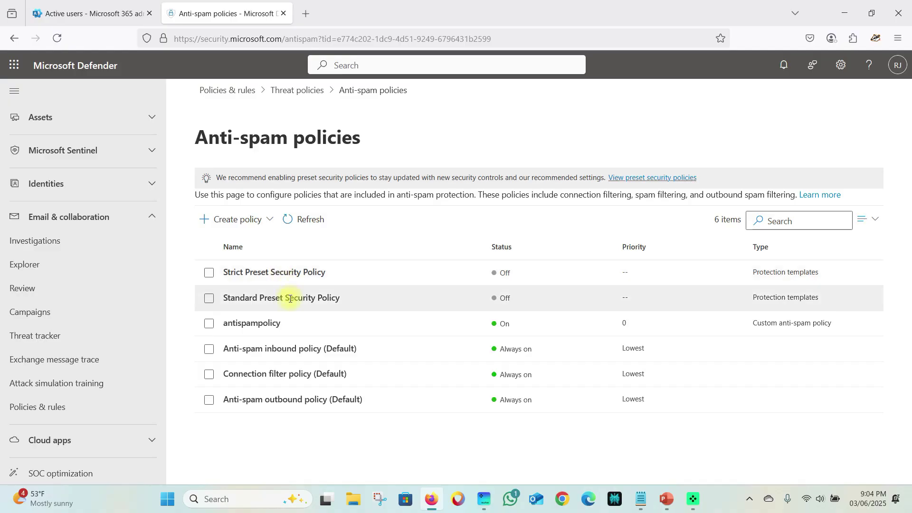
# - Create a new inbound anti-spam policy named 'atispam' and continue to the users, groups and domains step
pyautogui.click(264, 219)
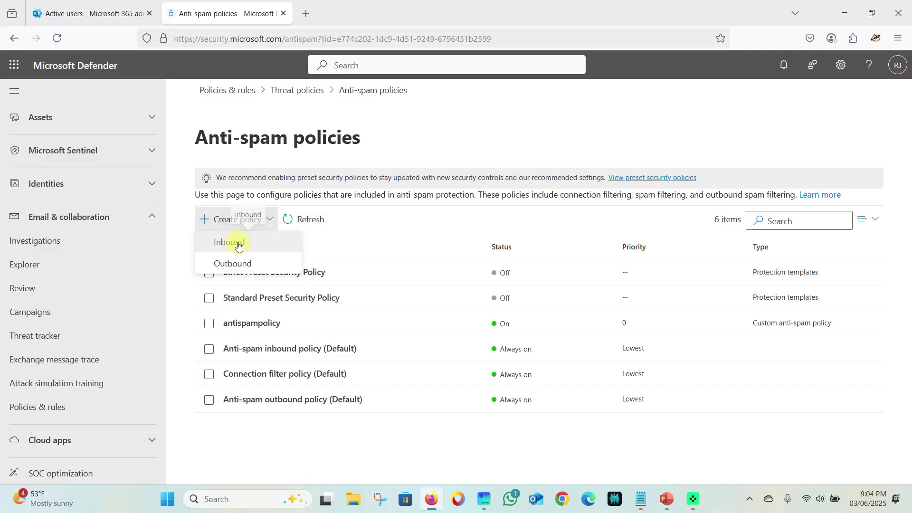
pyautogui.click(243, 240)
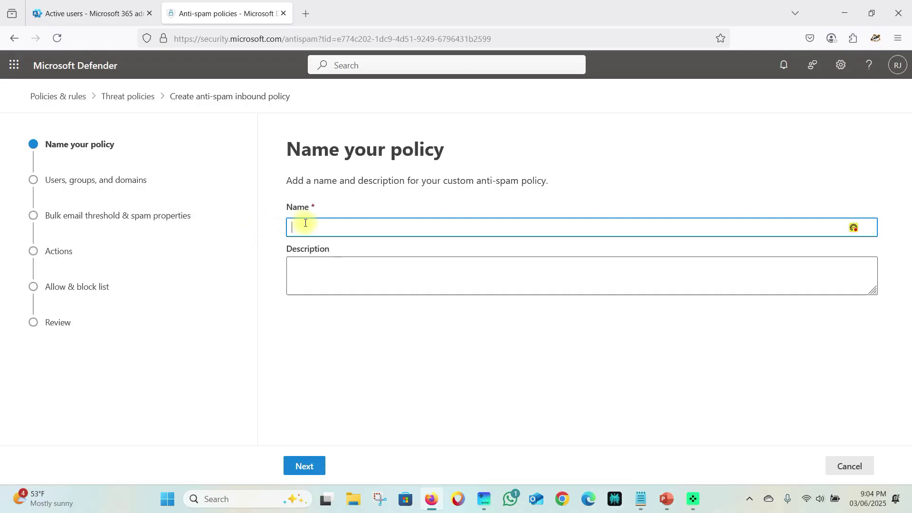
pyautogui.click(865, 256)
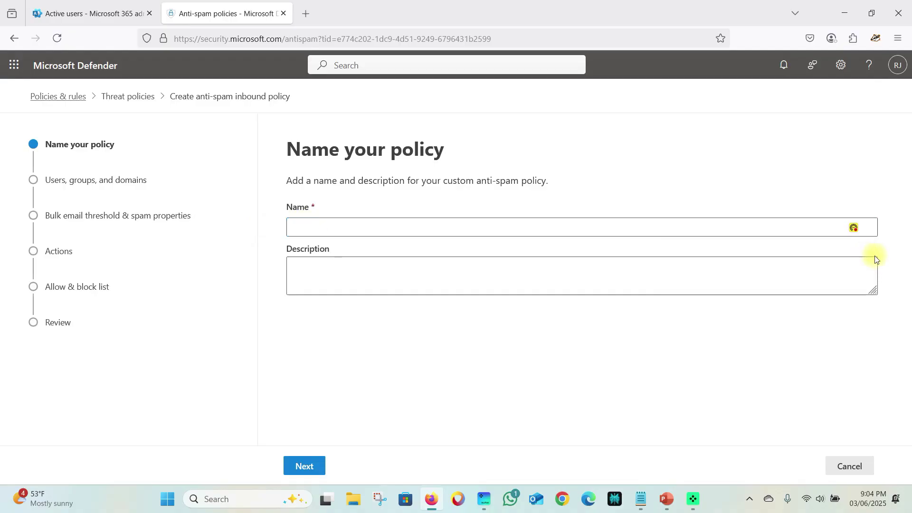
pyautogui.click(312, 227)
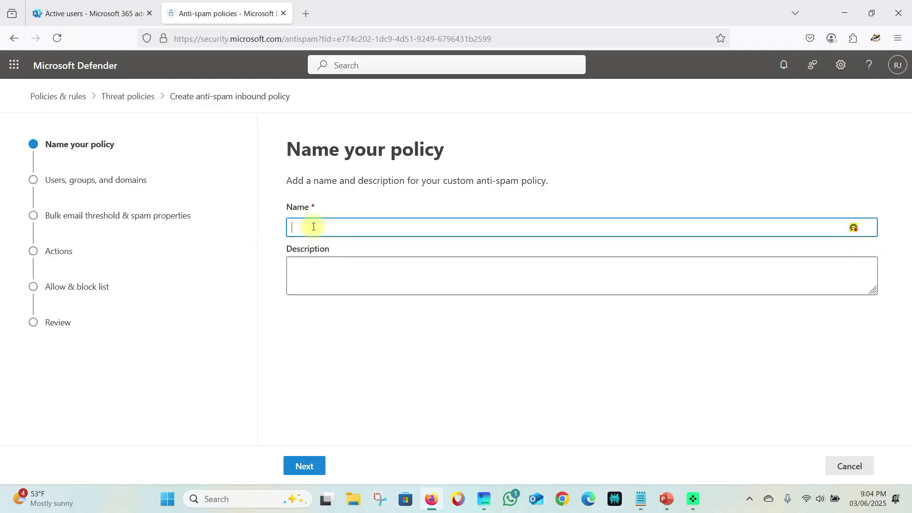
pyautogui.write('atispam01test')
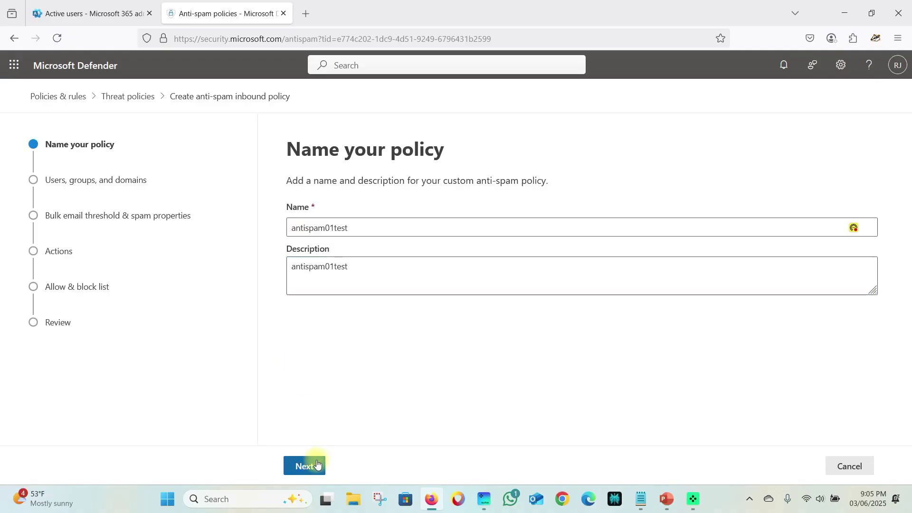
pyautogui.click(311, 467)
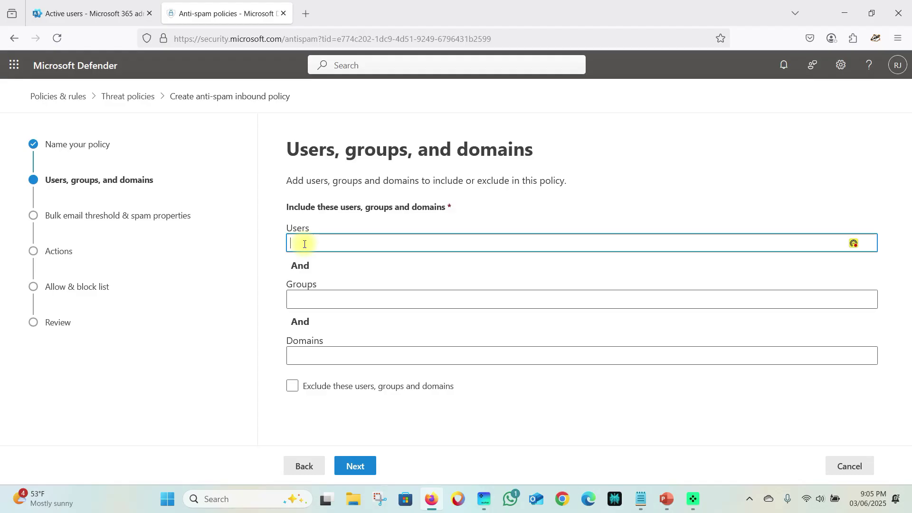
# - Leave exclusions off and include two suggested users in the policy
pyautogui.click(292, 387)
pyautogui.click(293, 386)
pyautogui.click(337, 388)
pyautogui.click(352, 388)
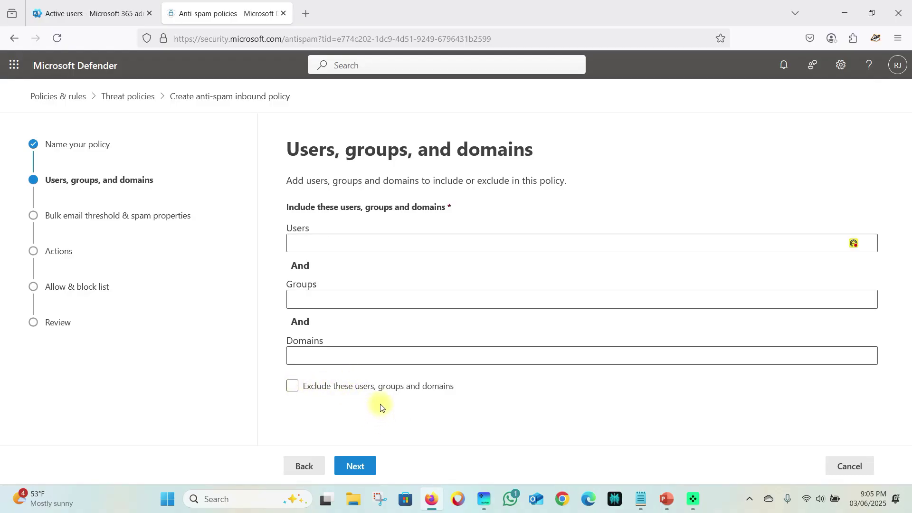
pyautogui.click(310, 243)
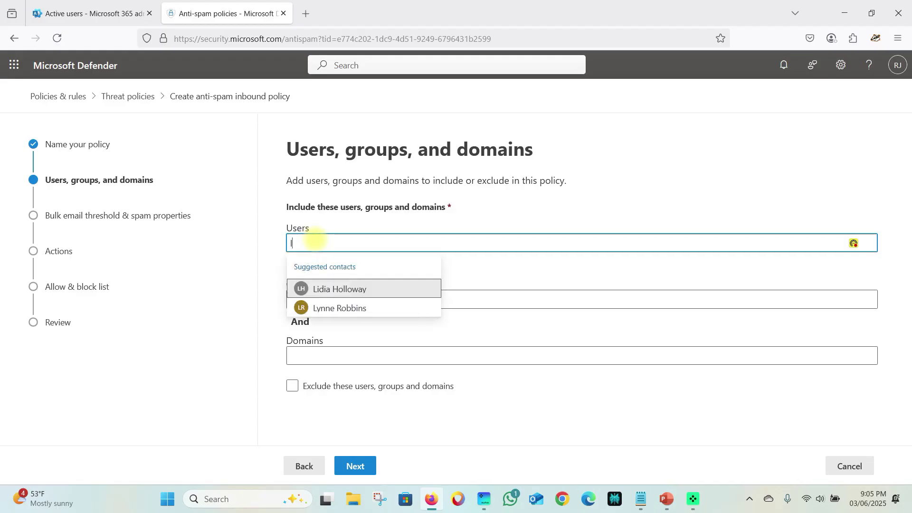
pyautogui.click(362, 288)
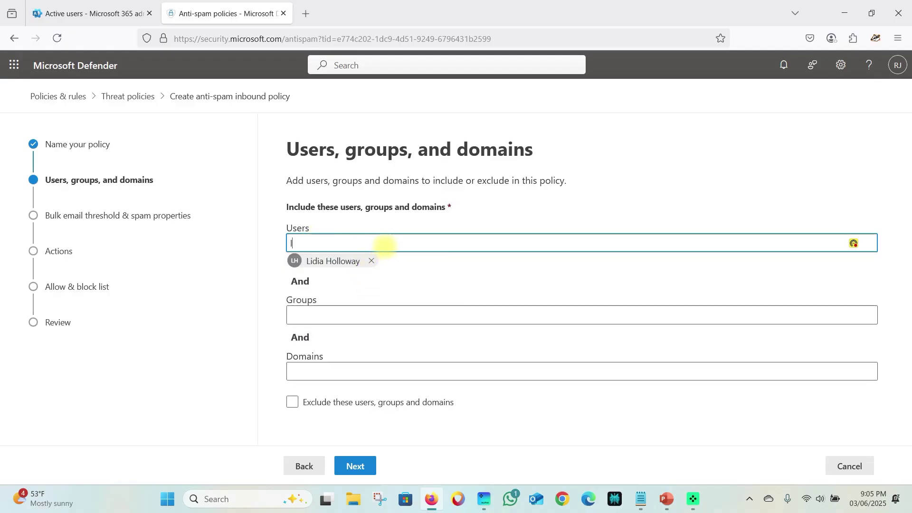
pyautogui.click(352, 287)
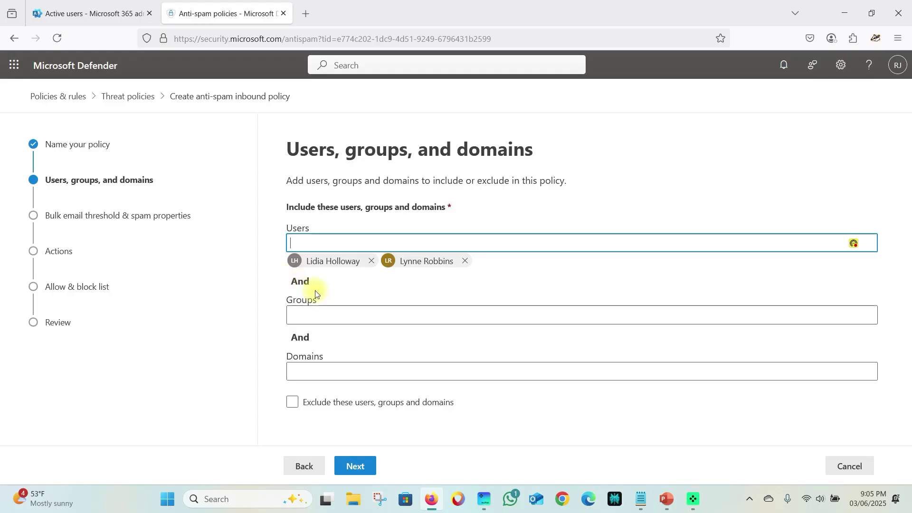
# - Add the admingrp group to the included groups
pyautogui.click(324, 314)
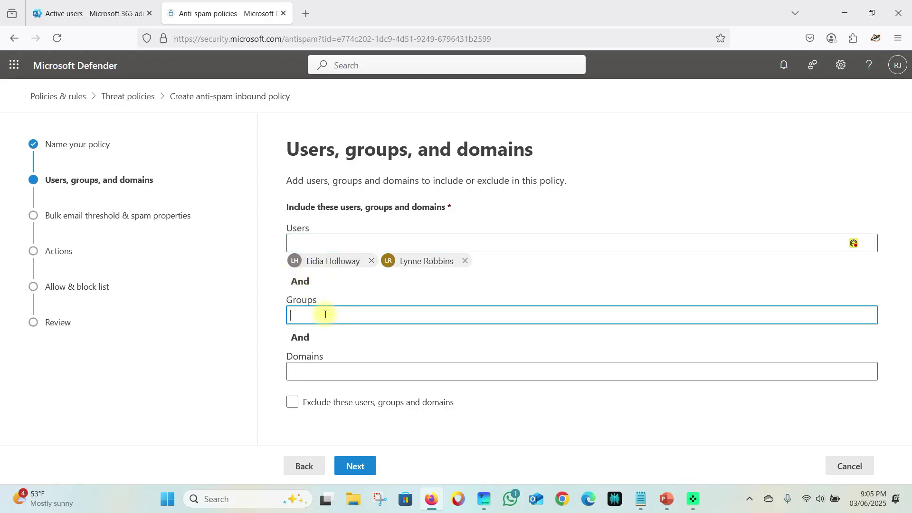
pyautogui.write('adm')
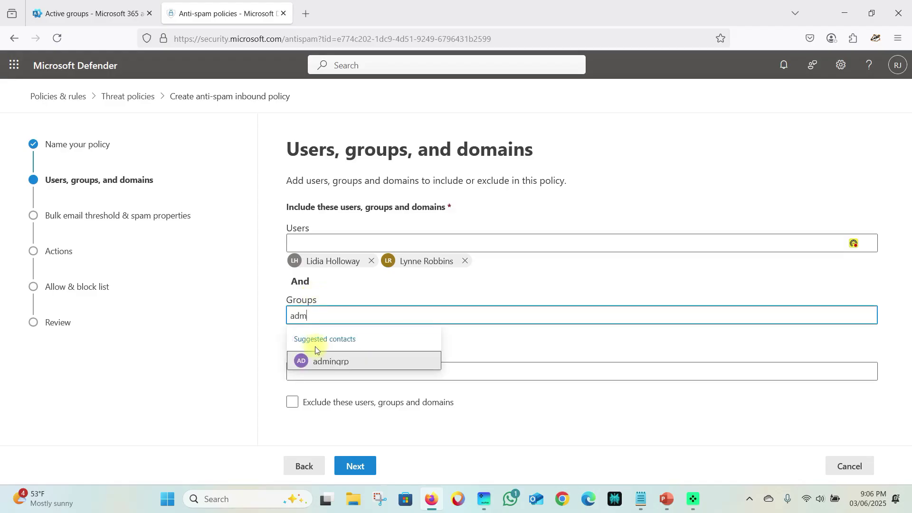
pyautogui.click(329, 362)
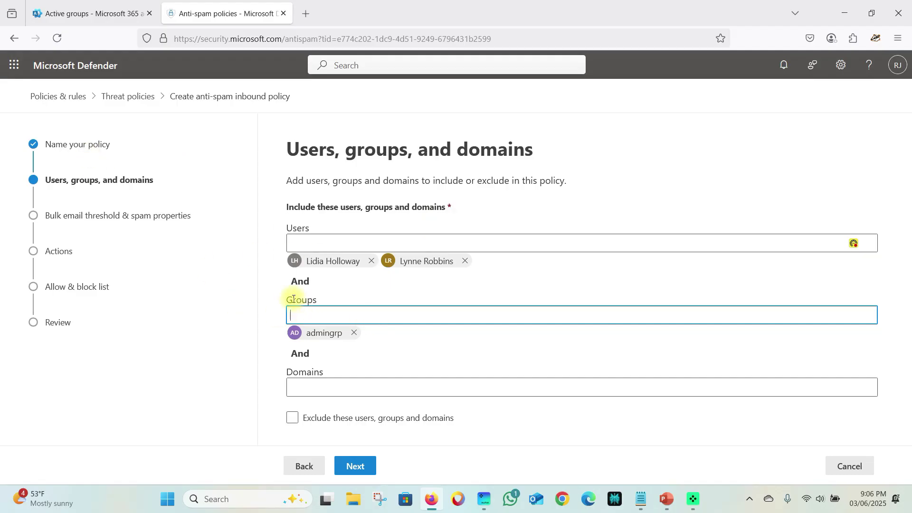
pyautogui.moveTo(285, 280); pyautogui.dragTo(311, 282)
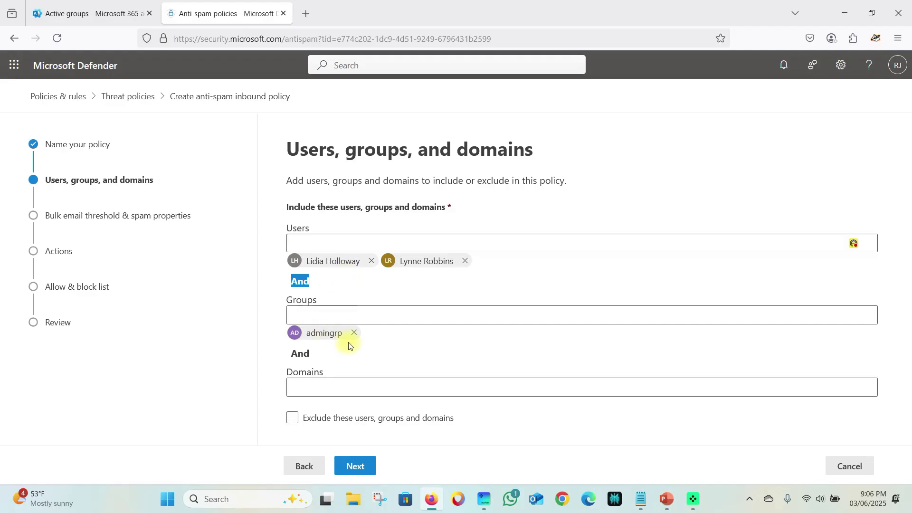
pyautogui.click(319, 290)
# - Remove admingrp and the first user, keep exclusions off, and continue to the bulk email threshold step
pyautogui.click(358, 335)
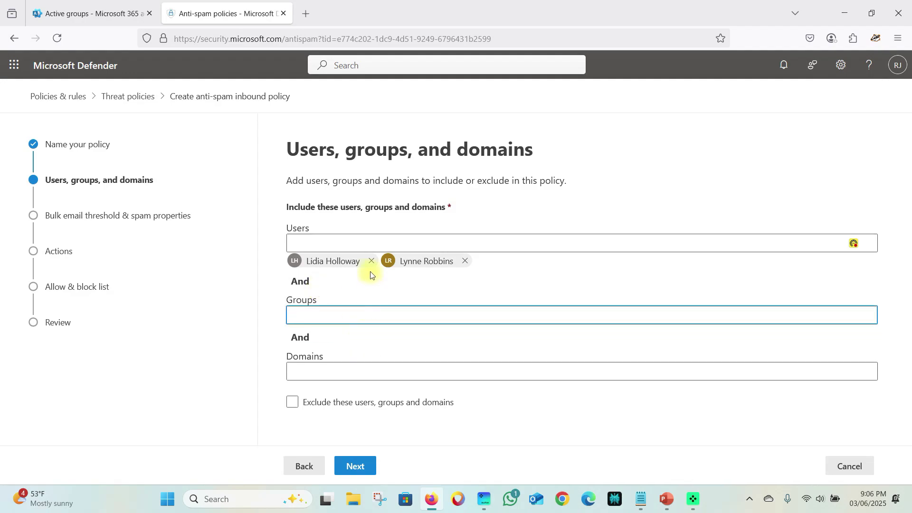
pyautogui.click(371, 261)
pyautogui.click(349, 315)
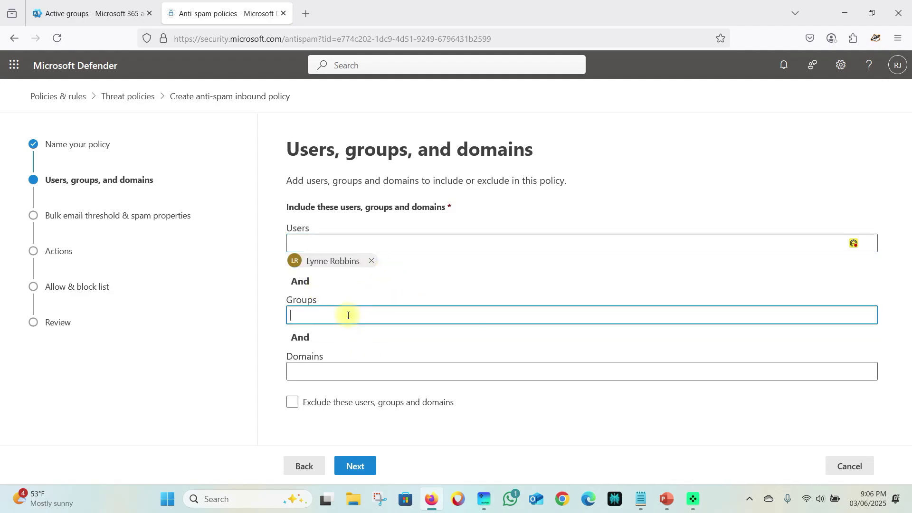
pyautogui.click(309, 409)
pyautogui.click(309, 410)
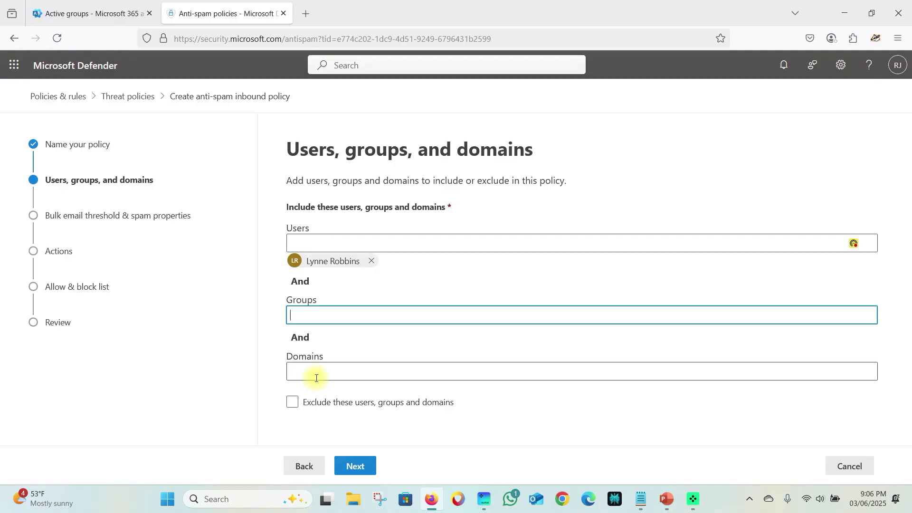
pyautogui.click(360, 465)
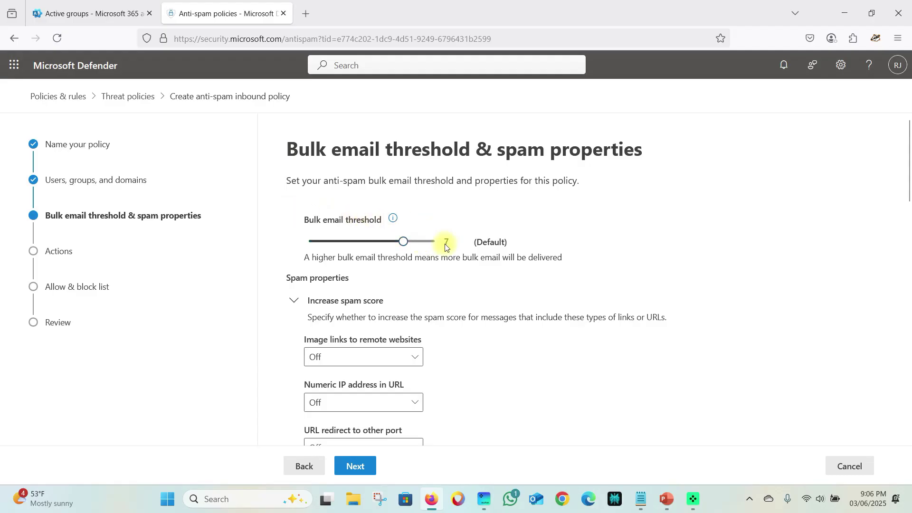
# - Return the bulk email threshold slider to 7 (Default) and review the spam properties below
pyautogui.moveTo(405, 242)
pyautogui.mouseDown()
pyautogui.moveTo(437, 242)
pyautogui.moveTo(409, 243)
pyautogui.mouseUp()
pyautogui.moveTo(409, 242); pyautogui.dragTo(377, 247)
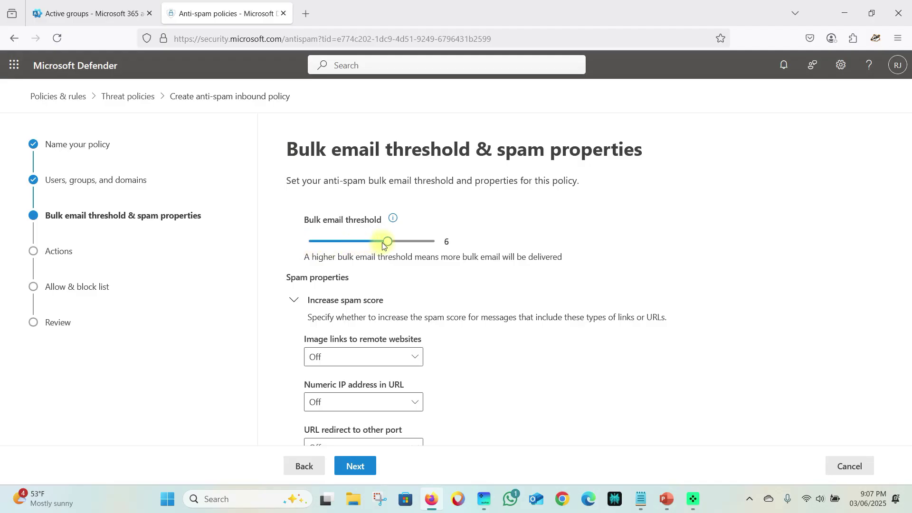
pyautogui.moveTo(389, 245); pyautogui.dragTo(404, 243)
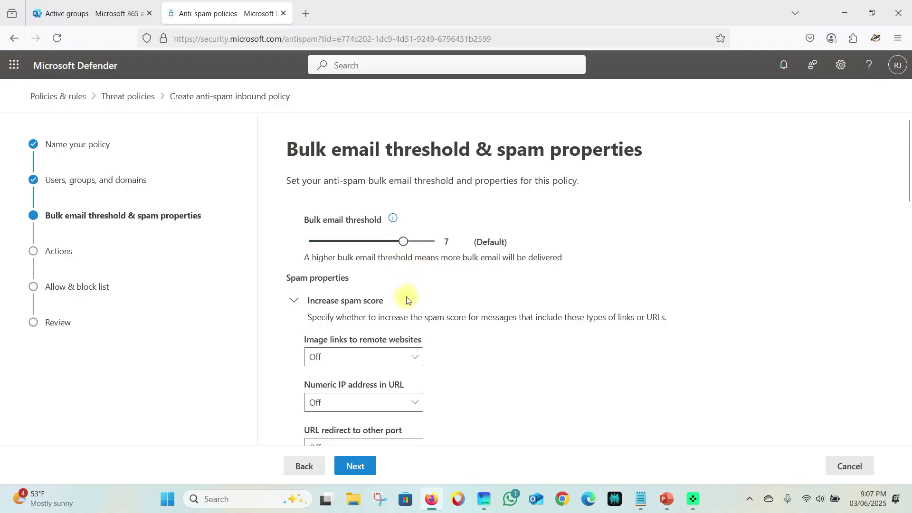
pyautogui.scroll(-2, 409, 298)
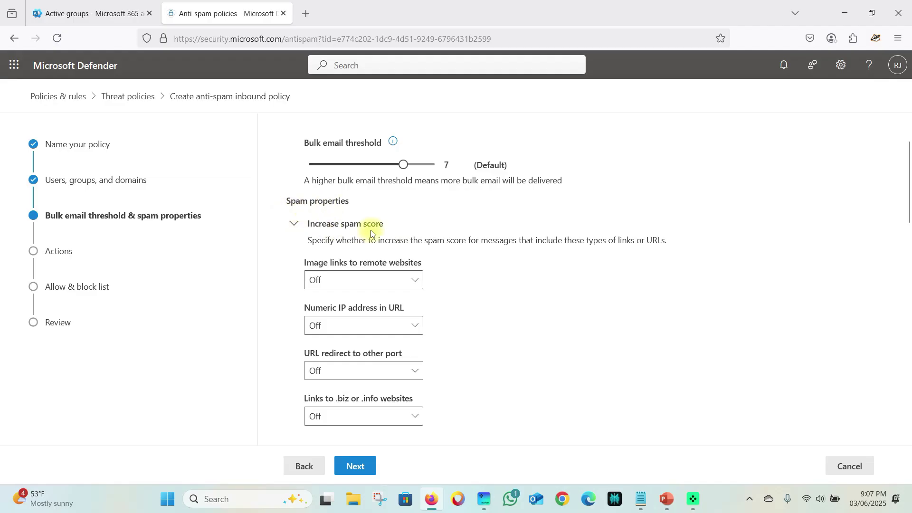
pyautogui.scroll(2, 456, 266)
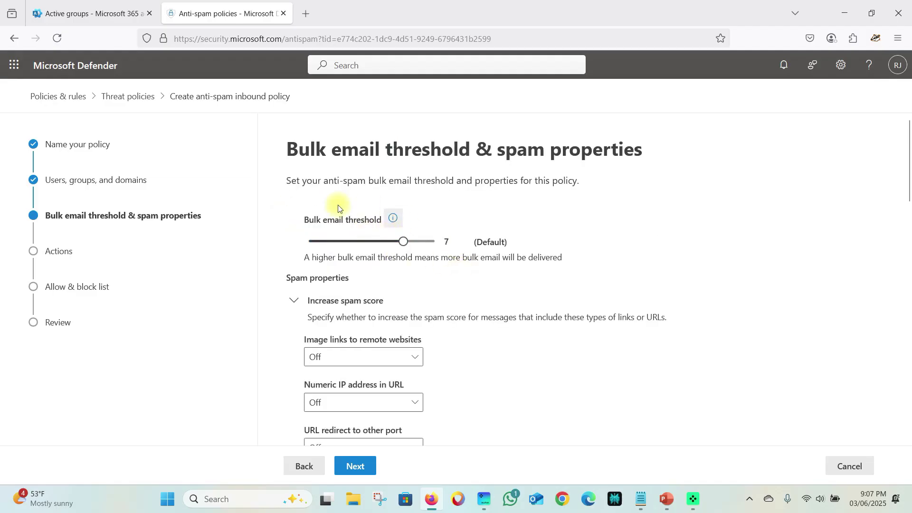
pyautogui.scroll(-4, 447, 275)
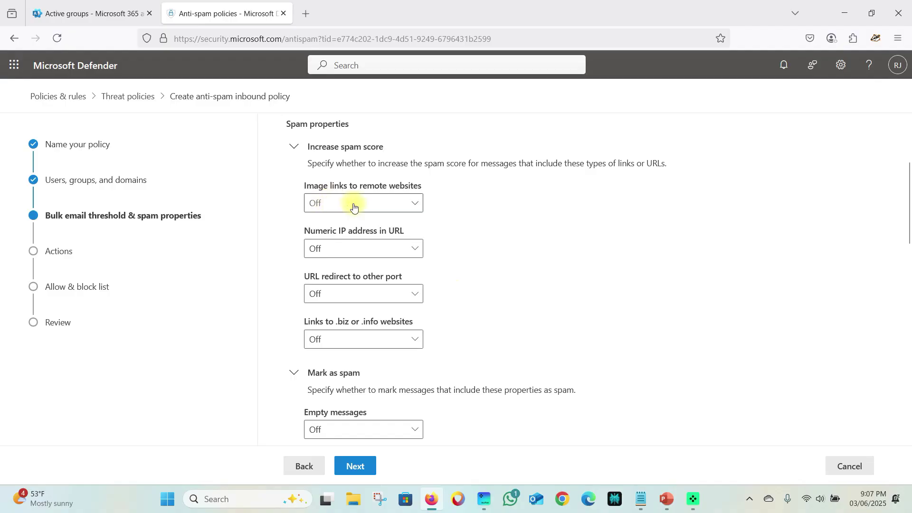
# - Turn On image links, numeric IP in URL, URL redirect to other port and .biz/.info links
pyautogui.click(382, 203)
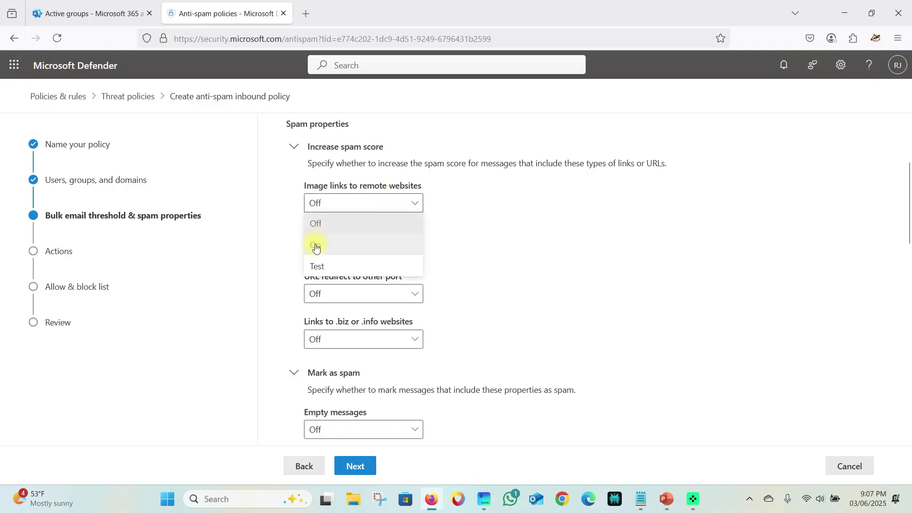
pyautogui.click(315, 243)
pyautogui.click(327, 248)
pyautogui.click(321, 289)
pyautogui.click(342, 293)
pyautogui.click(331, 335)
pyautogui.click(356, 341)
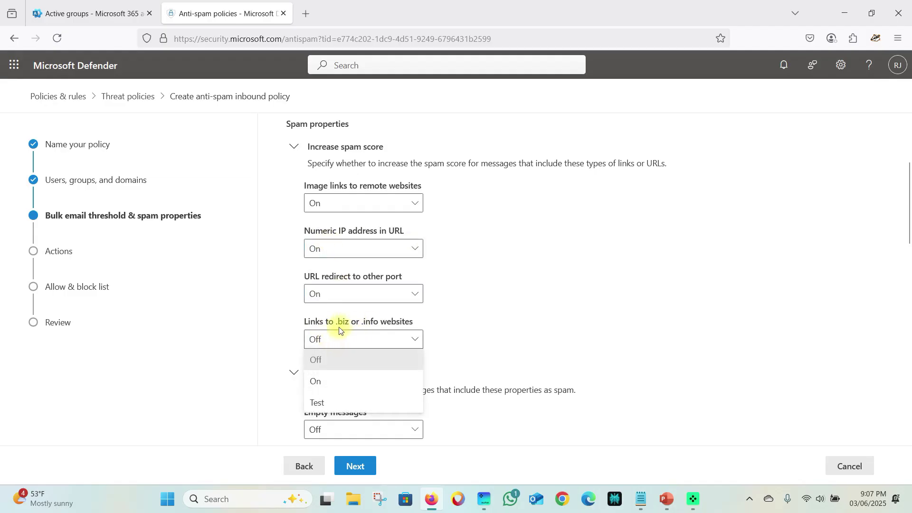
pyautogui.click(342, 375)
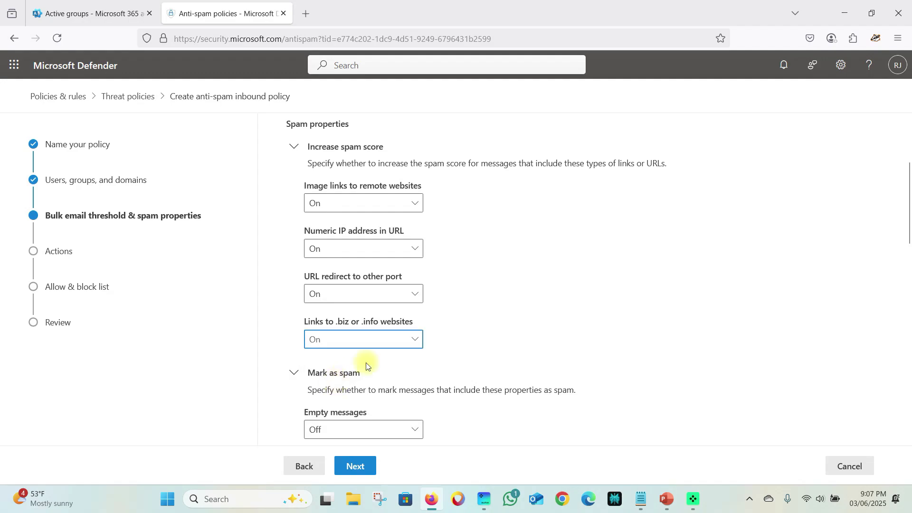
pyautogui.scroll(2, 457, 308)
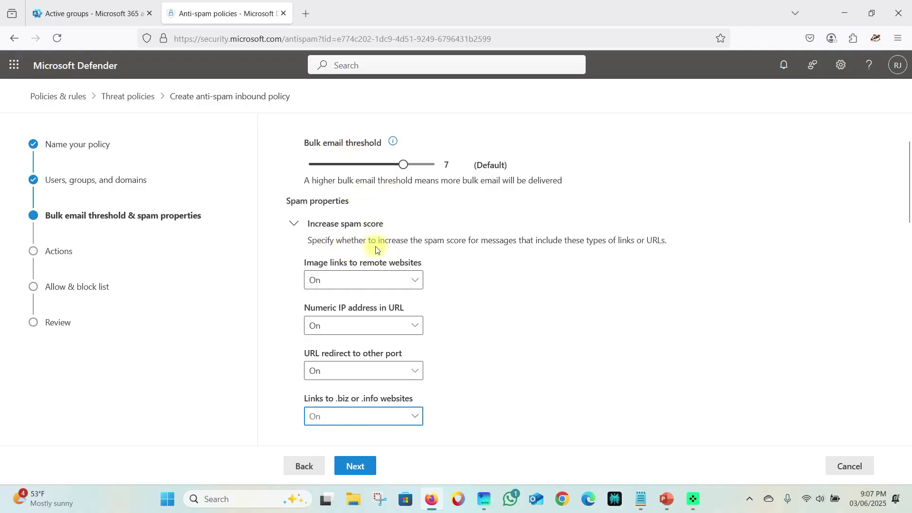
pyautogui.scroll(-3, 371, 305)
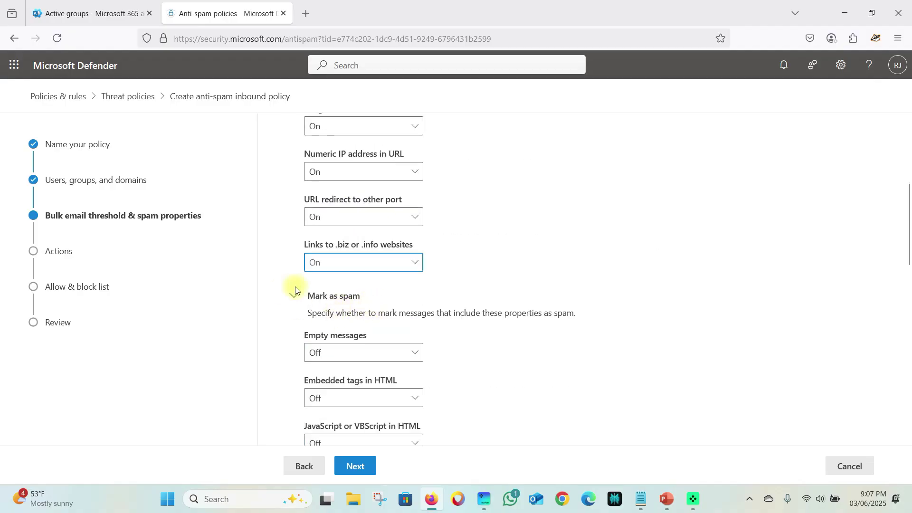
pyautogui.scroll(-2, 380, 293)
pyautogui.scroll(-2, 383, 291)
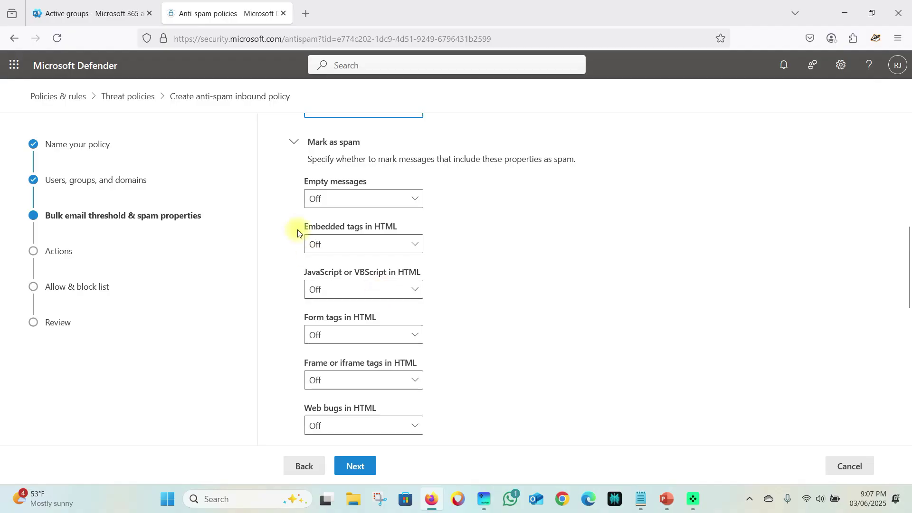
# - Set Empty messages, Embedded tags in HTML and JavaScript or VBScript in HTML to On
pyautogui.click(390, 203)
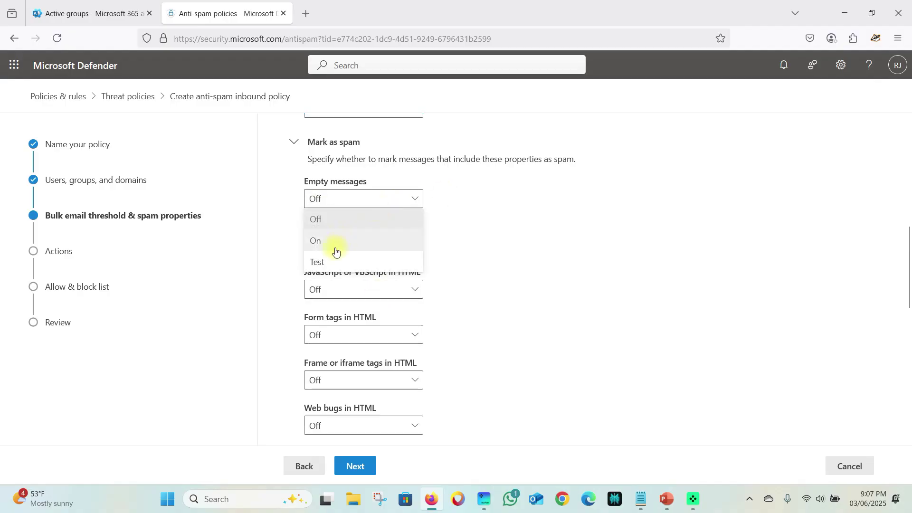
pyautogui.click(337, 249)
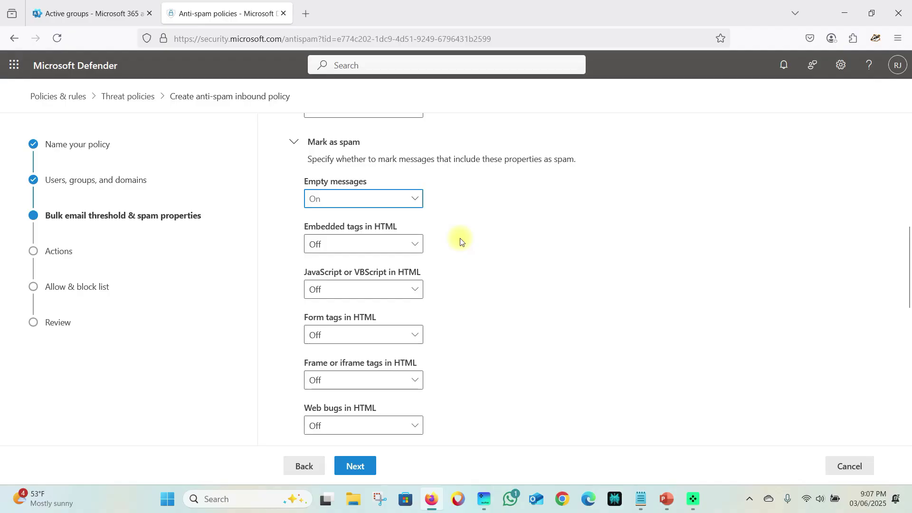
pyautogui.click(375, 246)
pyautogui.click(334, 289)
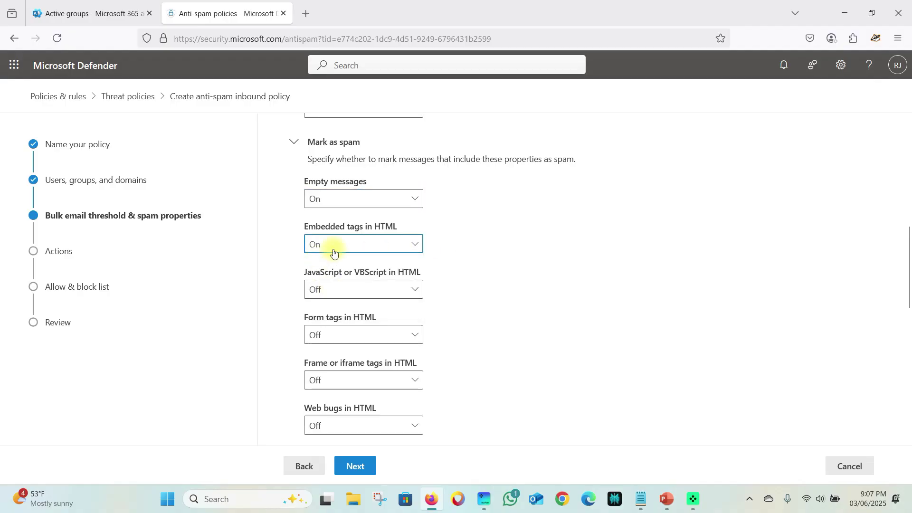
pyautogui.click(356, 292)
pyautogui.click(318, 327)
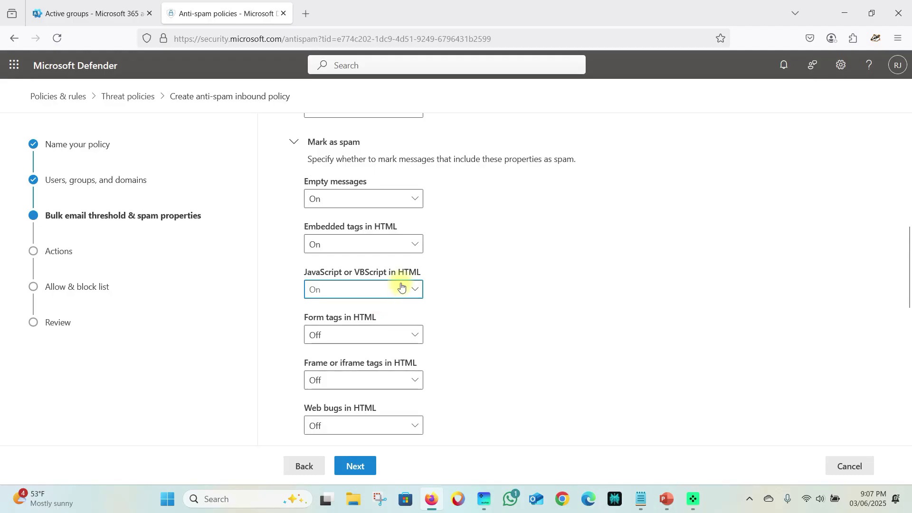
pyautogui.scroll(-2, 402, 286)
# - Set Form tags, Frame or iframe tags, Web bugs and Object tags in HTML to On
pyautogui.click(335, 257)
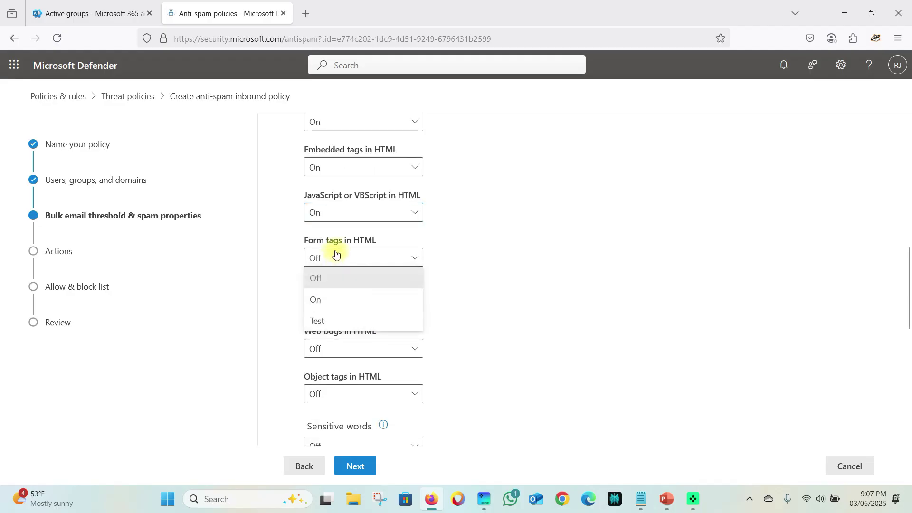
pyautogui.click(319, 299)
pyautogui.click(356, 303)
pyautogui.click(336, 346)
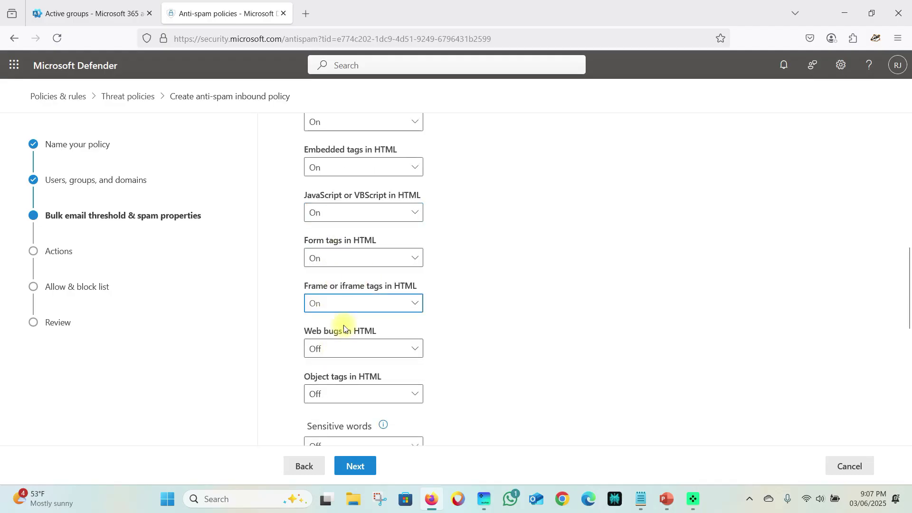
pyautogui.scroll(-2, 414, 272)
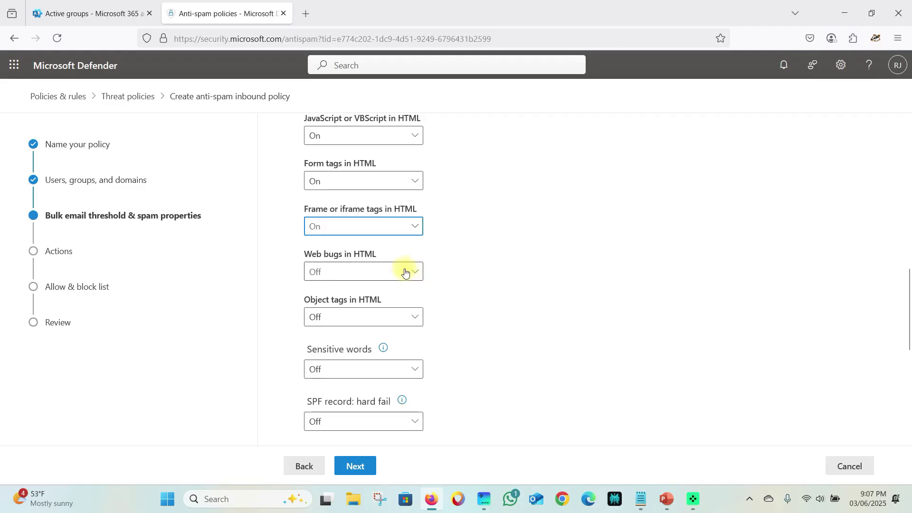
pyautogui.click(383, 269)
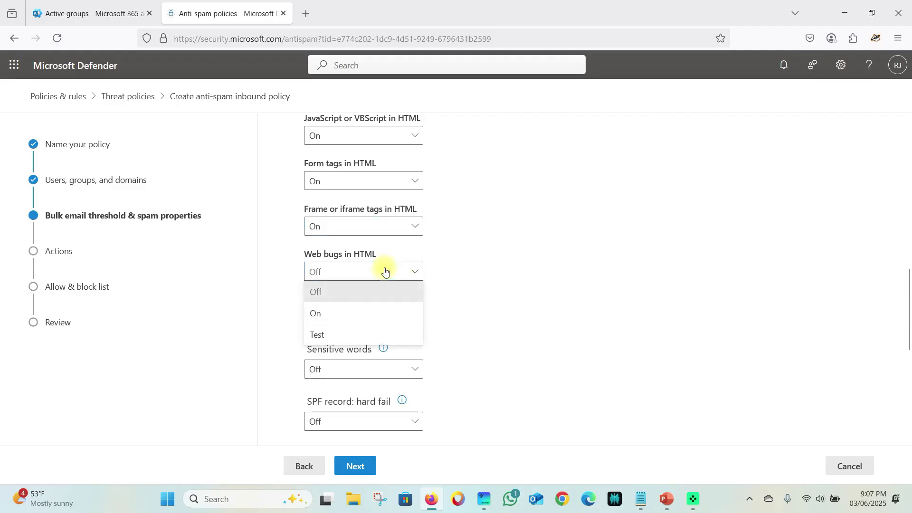
pyautogui.click(333, 311)
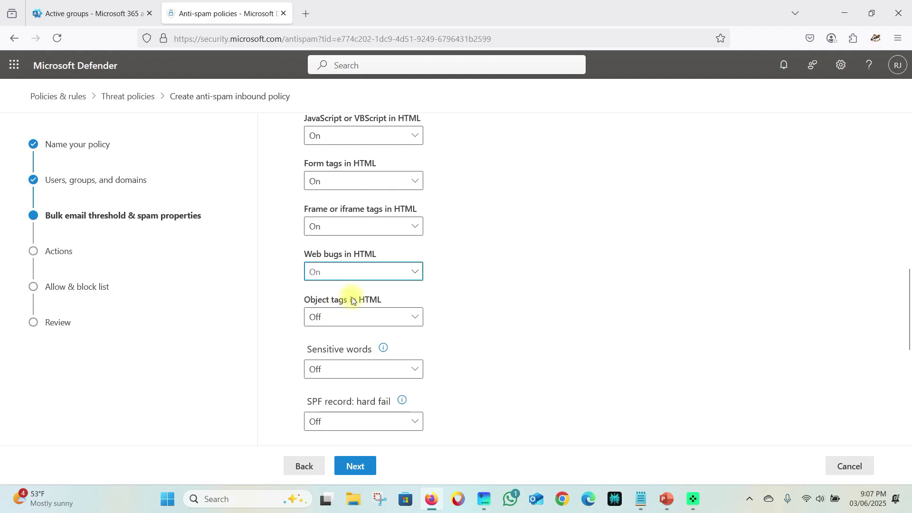
pyautogui.click(336, 317)
pyautogui.click(322, 359)
pyautogui.scroll(-2, 407, 291)
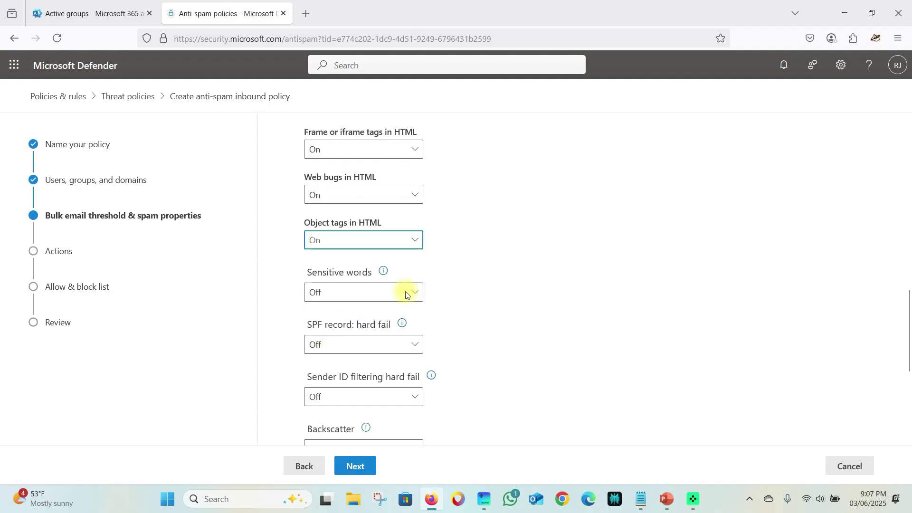
# - Turn On Sensitive words, SPF record: hard fail, Sender ID filtering hard fail and Backscatter
pyautogui.click(336, 302)
pyautogui.click(316, 333)
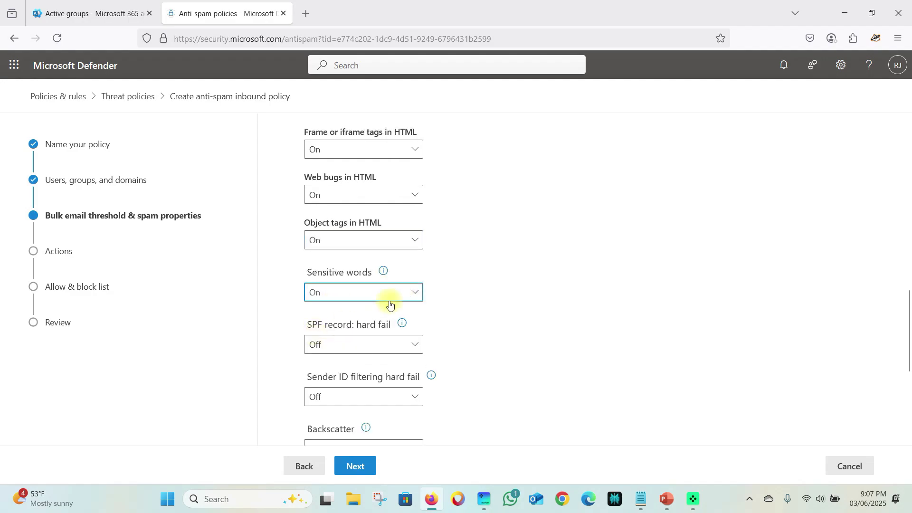
pyautogui.scroll(-2, 386, 303)
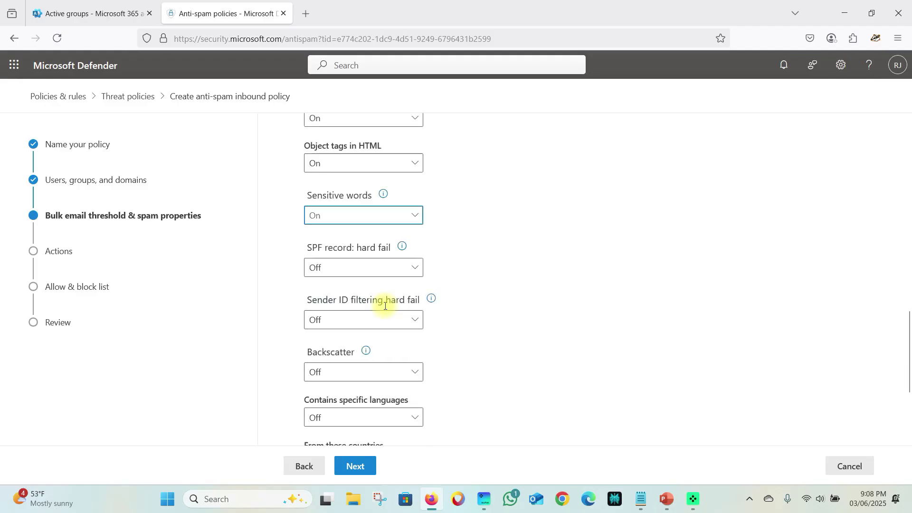
pyautogui.click(342, 269)
pyautogui.click(326, 288)
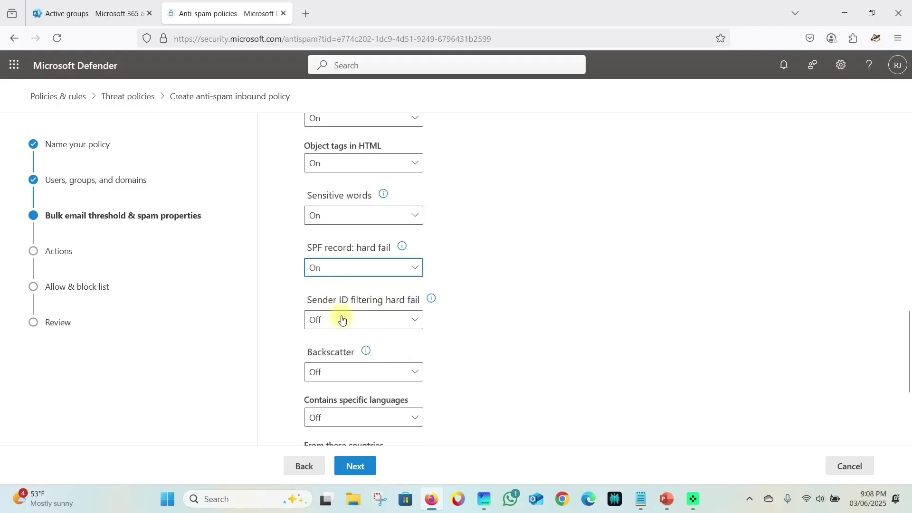
pyautogui.click(354, 322)
pyautogui.click(311, 341)
pyautogui.scroll(-4, 375, 333)
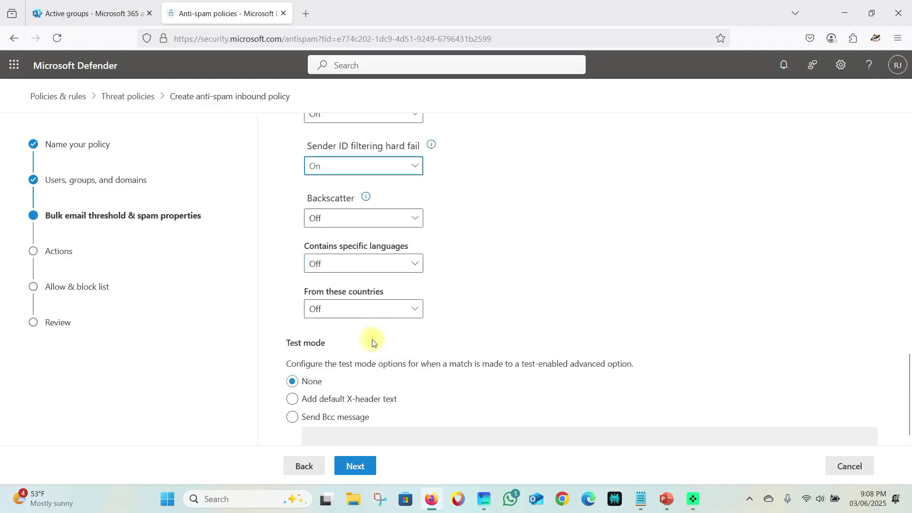
pyautogui.scroll(2, 341, 295)
pyautogui.click(341, 295)
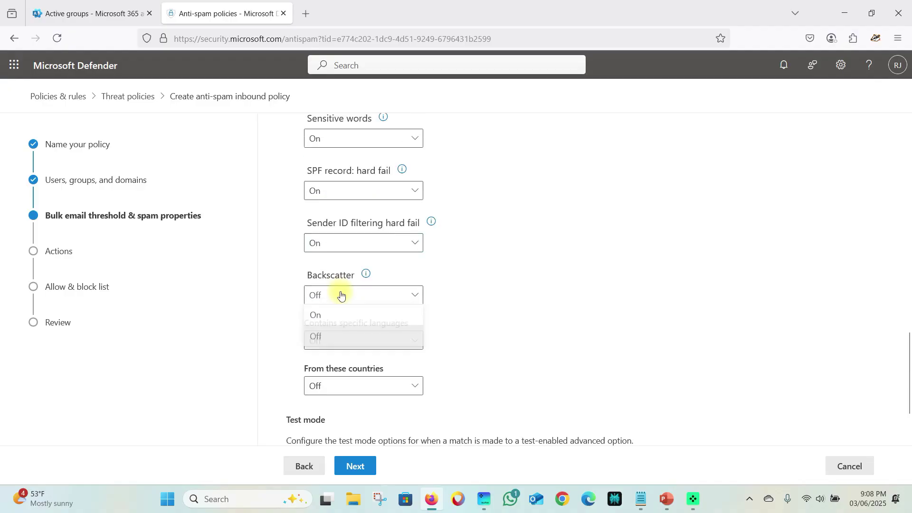
pyautogui.click(320, 318)
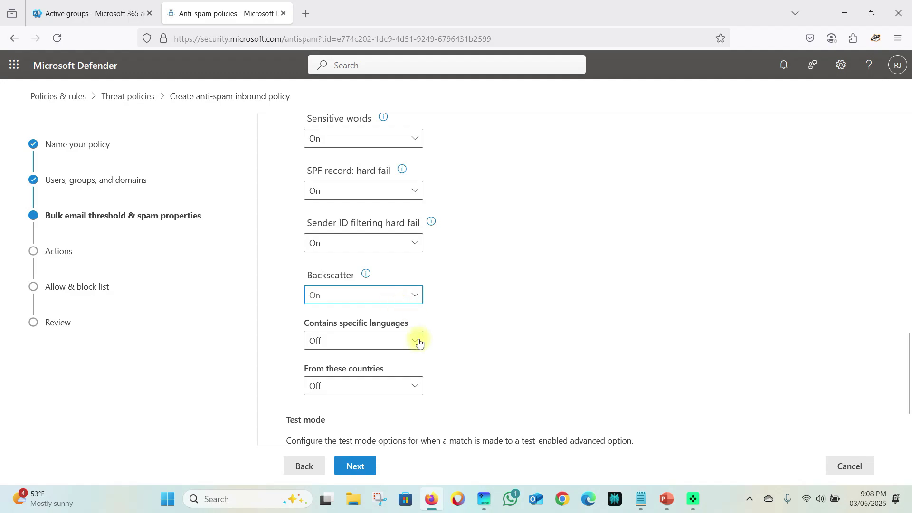
pyautogui.click(358, 344)
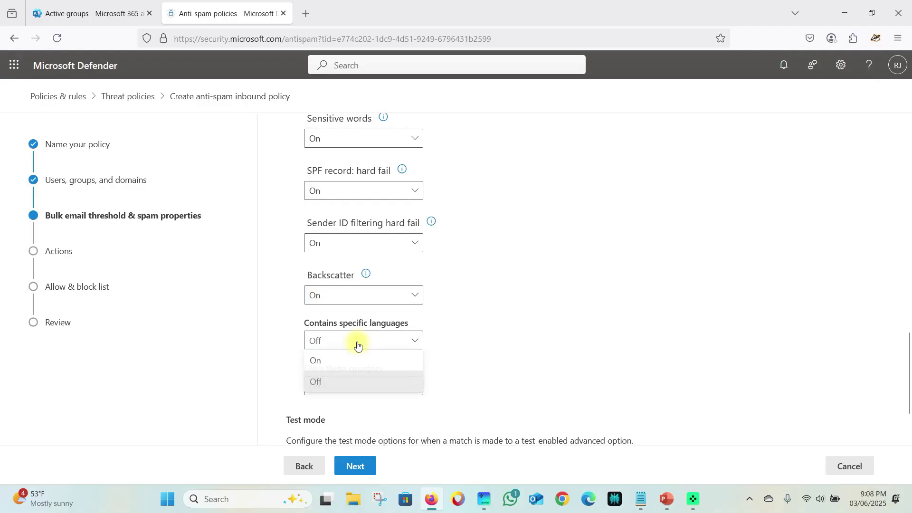
# - Turn on the language filter and add Chinese (Simplified, China)
pyautogui.click(336, 361)
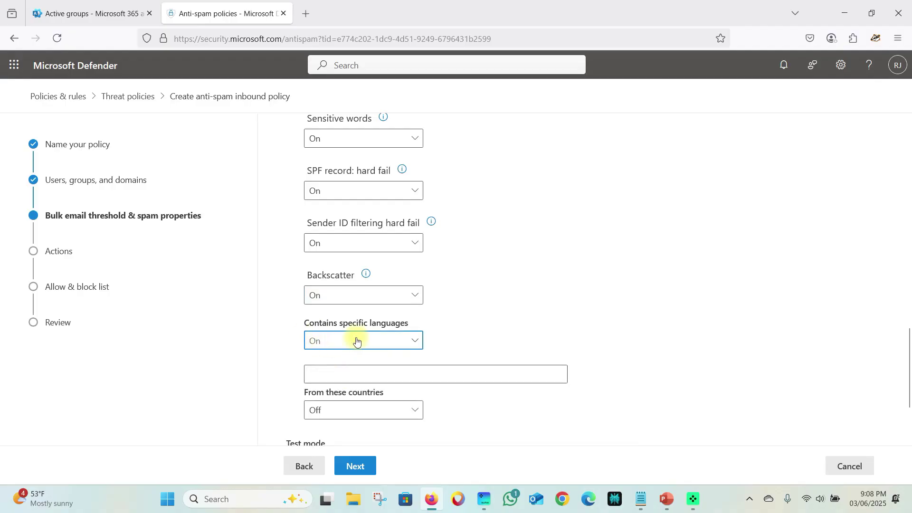
pyautogui.scroll(-2, 340, 415)
pyautogui.click(310, 297)
pyautogui.click(515, 217)
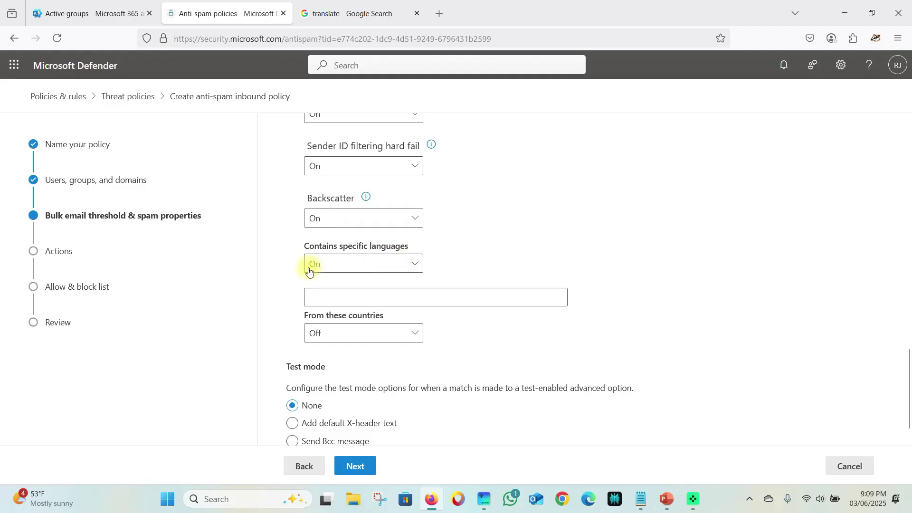
pyautogui.click(336, 294)
pyautogui.write('chi')
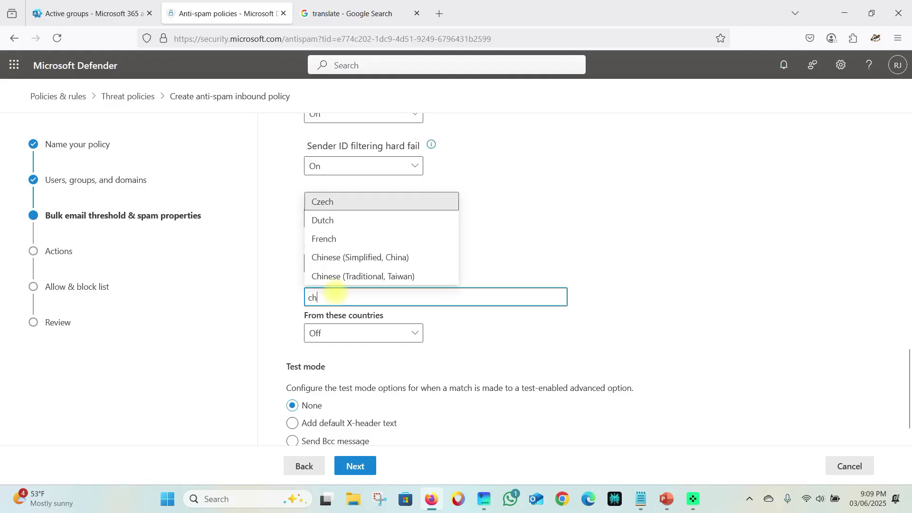
pyautogui.click(368, 259)
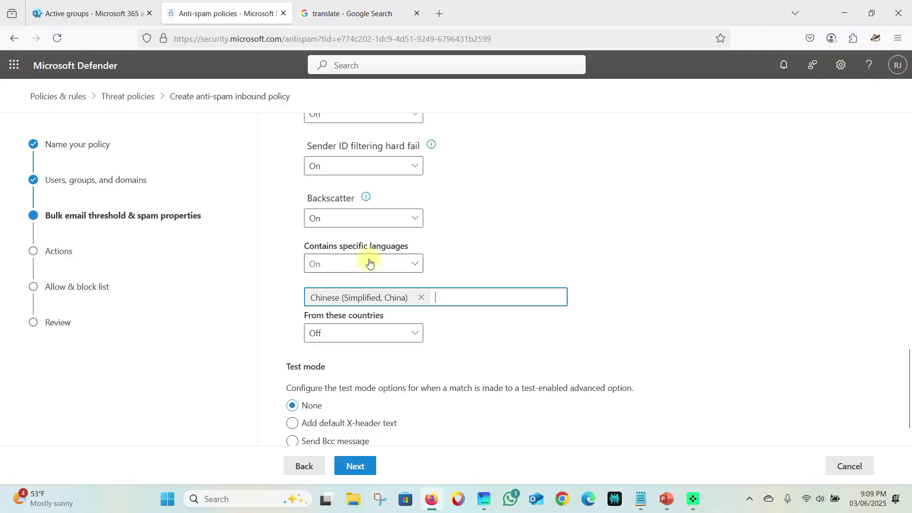
# - Turn on the sender country filter and add China
pyautogui.click(335, 332)
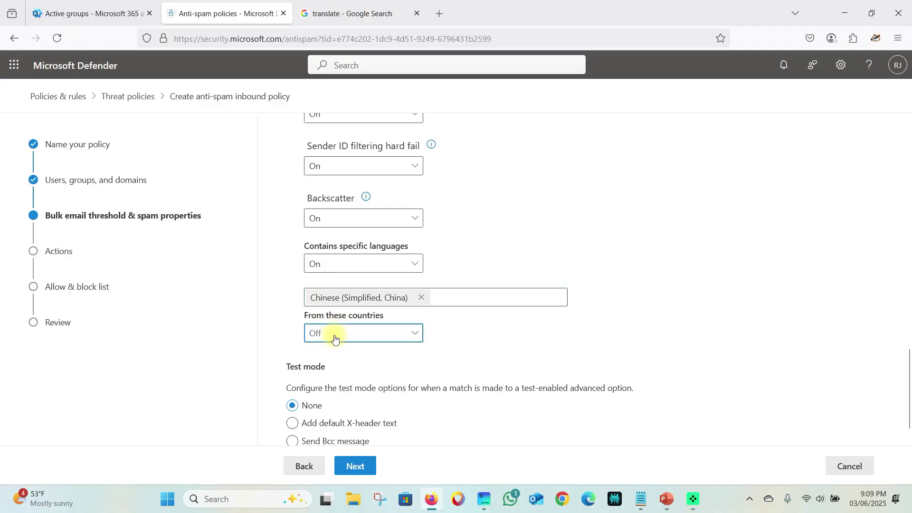
pyautogui.click(320, 352)
pyautogui.click(339, 368)
pyautogui.write('chin')
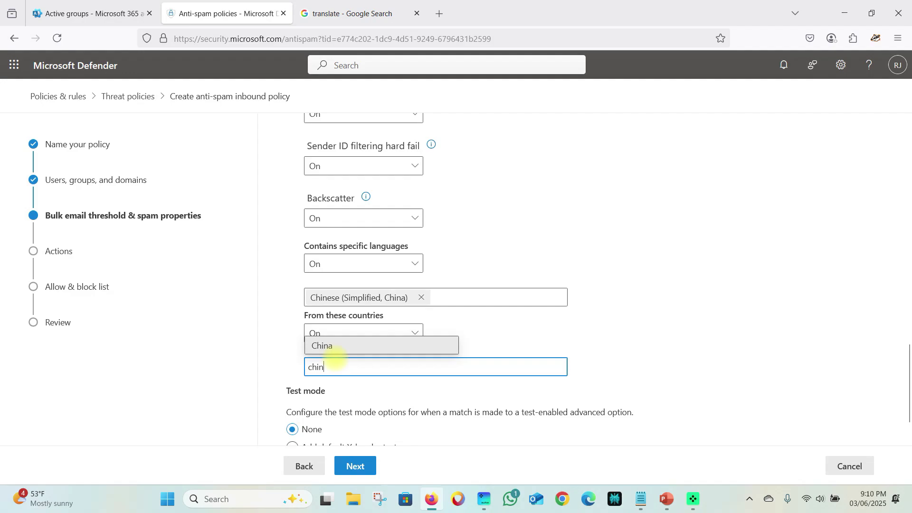
pyautogui.click(344, 350)
pyautogui.scroll(-1, 350, 356)
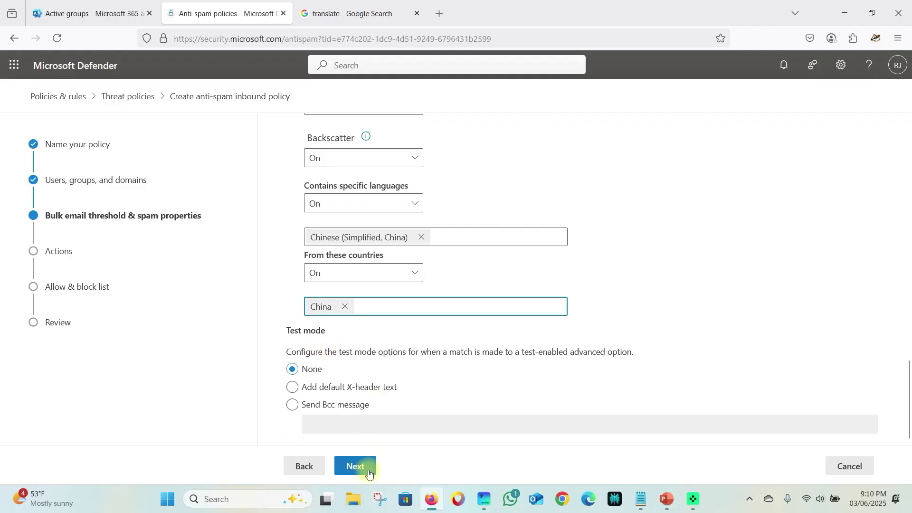
pyautogui.scroll(12, 346, 342)
pyautogui.scroll(-12, 326, 219)
pyautogui.click(342, 270)
pyautogui.click(345, 271)
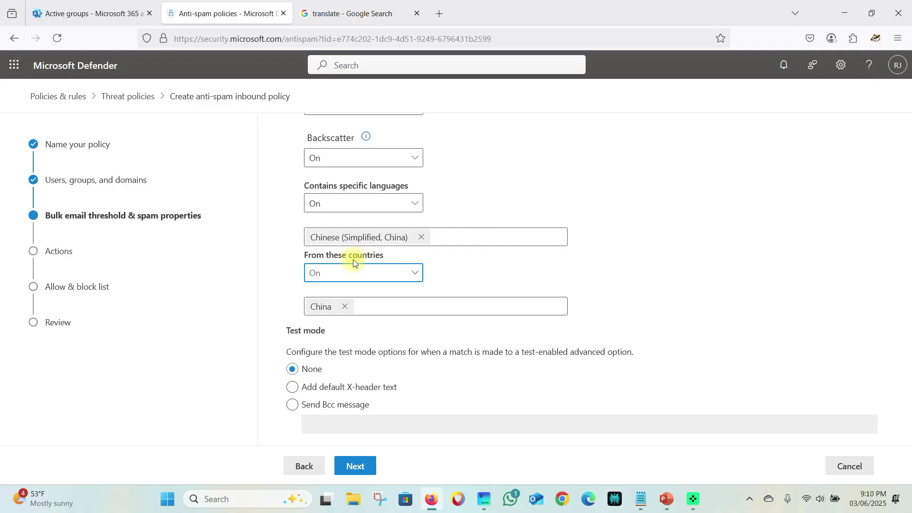
# - Clear the partial test language and country entries, keeping only Chinese and China, and continue to Actions
pyautogui.click(447, 230)
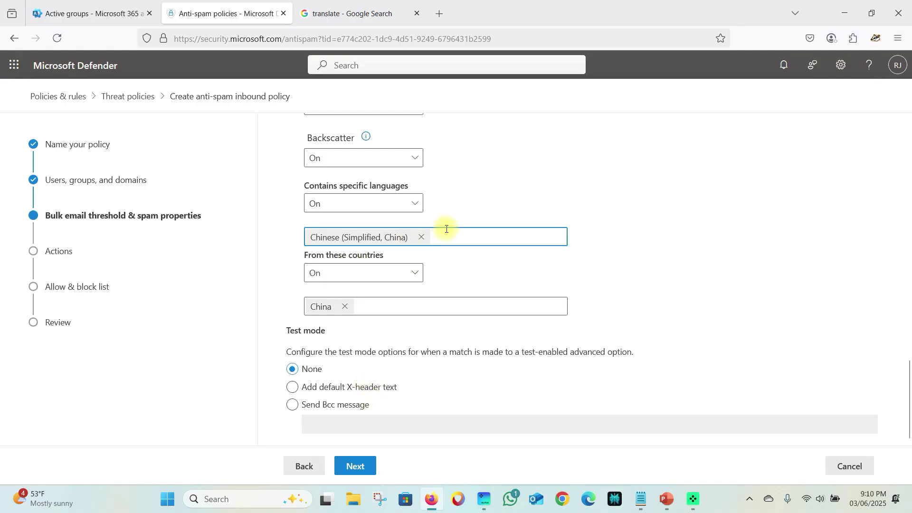
pyautogui.write('eng')
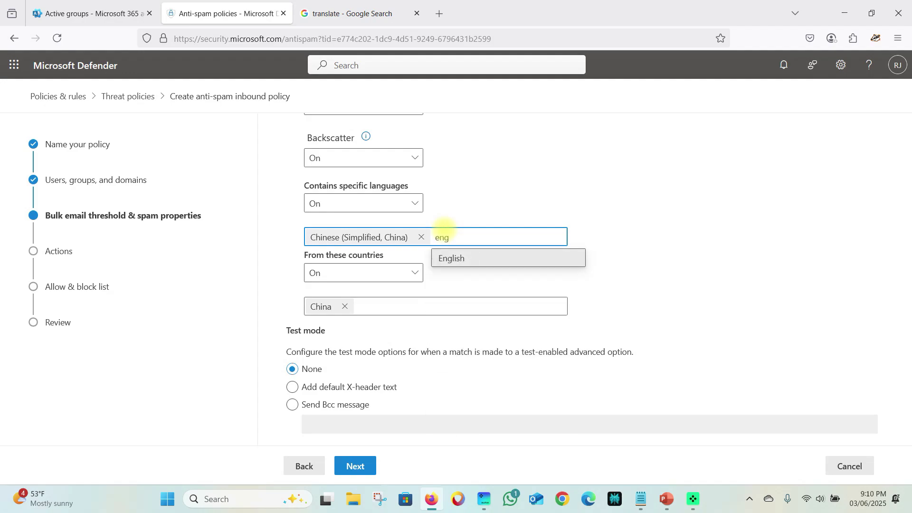
pyautogui.press('BackSpace')
pyautogui.press('BackSpace')
pyautogui.press('BackSpace')
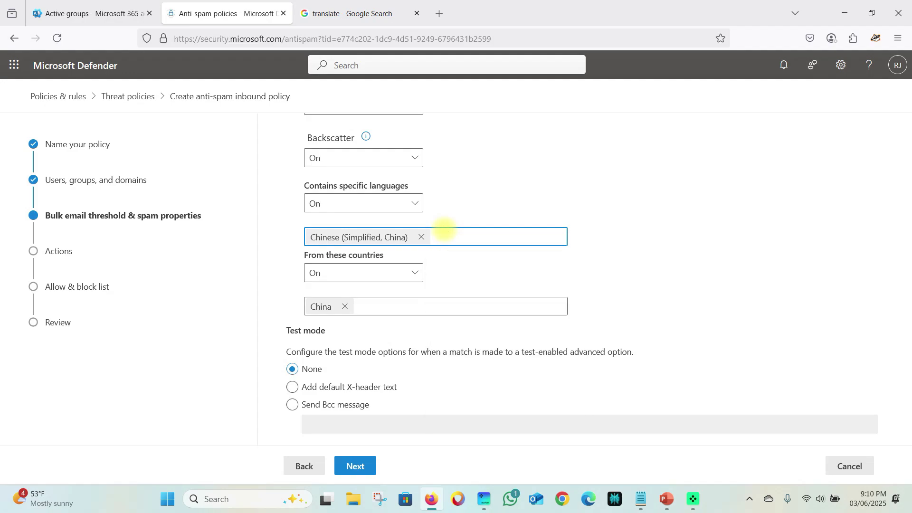
pyautogui.click(400, 306)
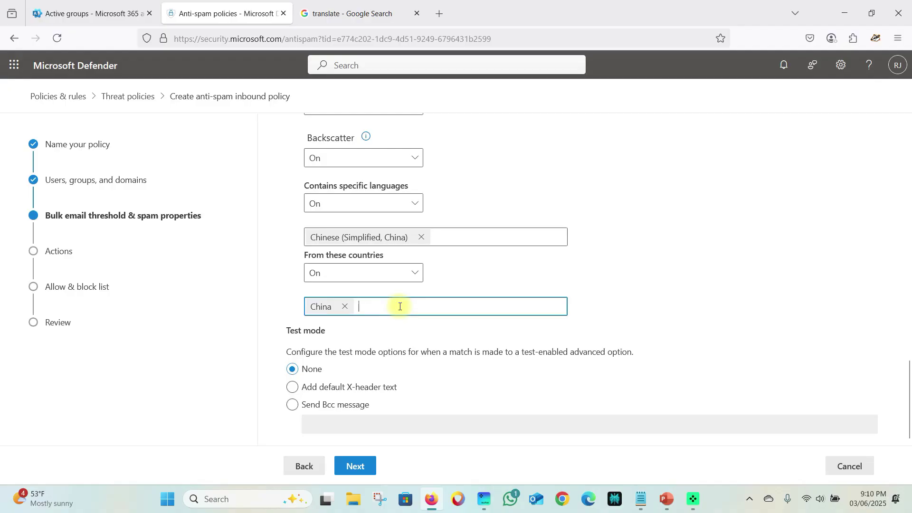
pyautogui.write('a')
pyautogui.press('BackSpace')
pyautogui.write('am')
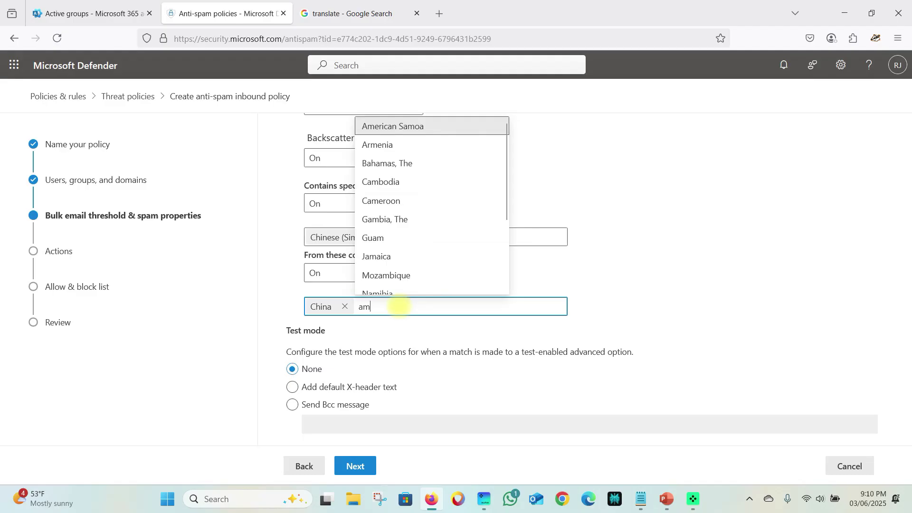
pyautogui.press('BackSpace')
pyautogui.press('BackSpace')
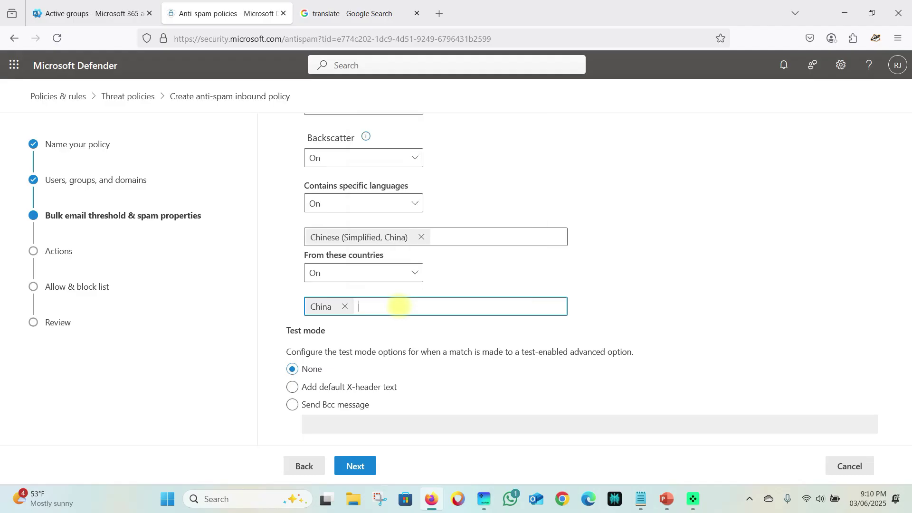
pyautogui.write('pa')
pyautogui.press('BackSpace')
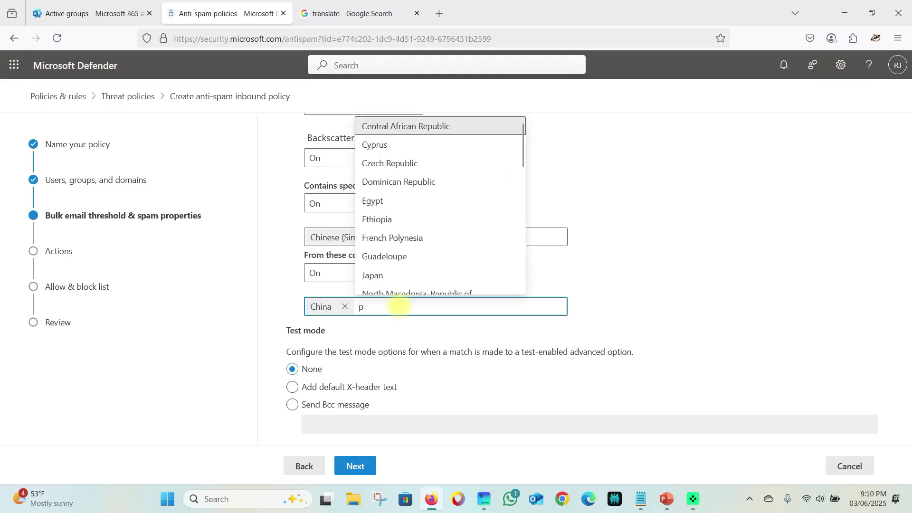
pyautogui.press('BackSpace')
pyautogui.write('saud')
pyautogui.press('BackSpace')
pyautogui.press('BackSpace')
pyautogui.press('BackSpace')
pyautogui.press('BackSpace')
pyautogui.press('BackSpace')
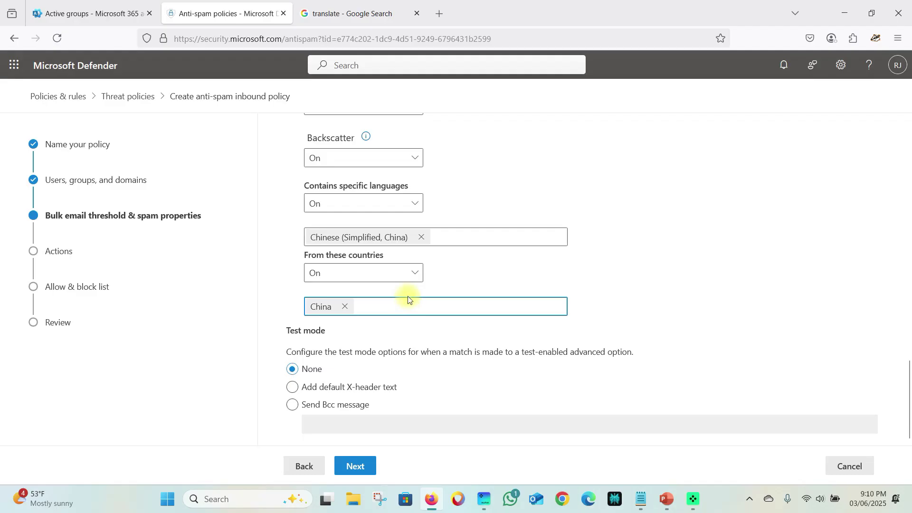
pyautogui.click(364, 472)
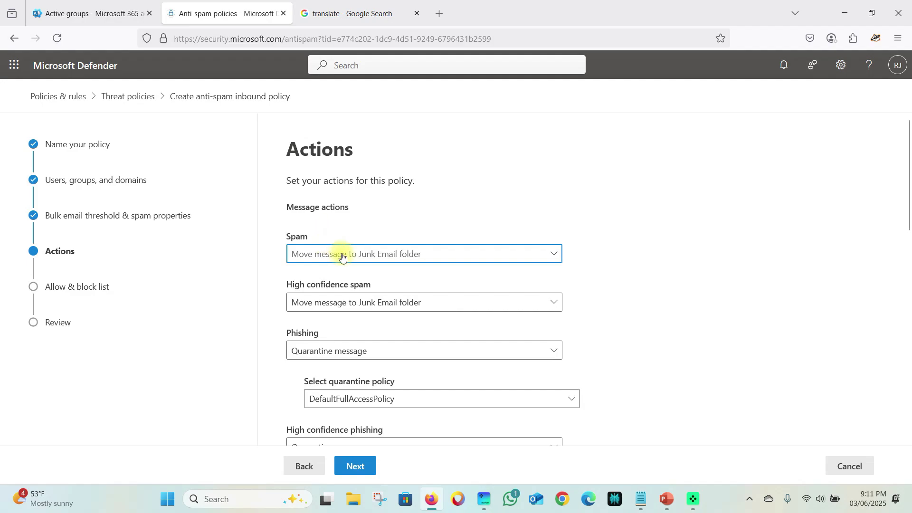
# - Try the spam actions that add an X-header or prepend text to the subject
pyautogui.click(345, 255)
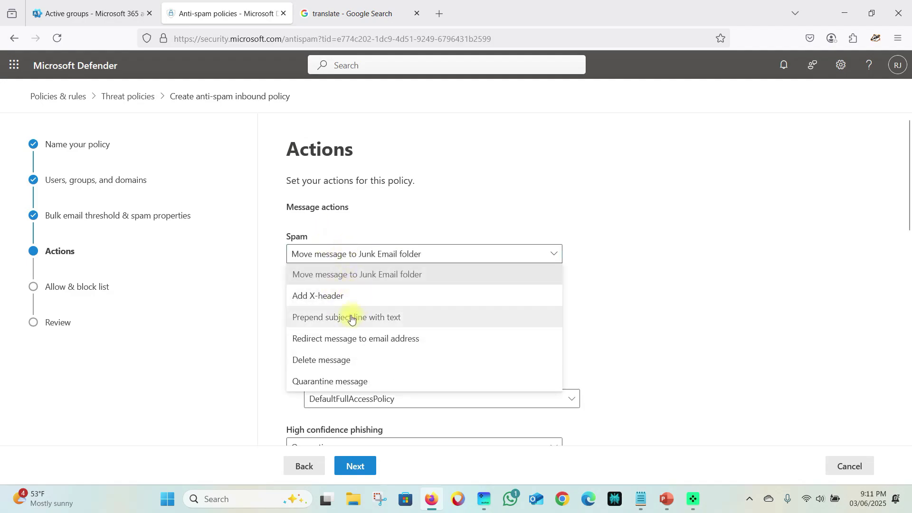
pyautogui.scroll(-2, 661, 260)
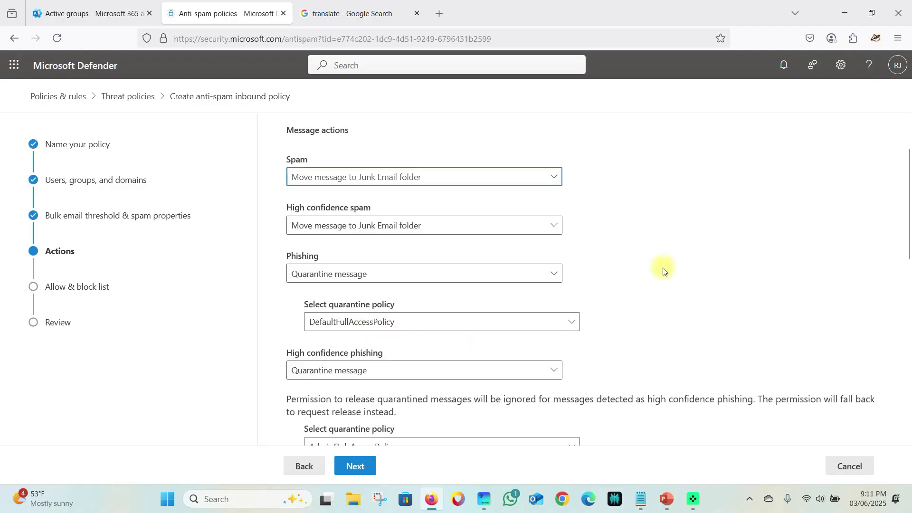
pyautogui.click(348, 182)
pyautogui.click(363, 215)
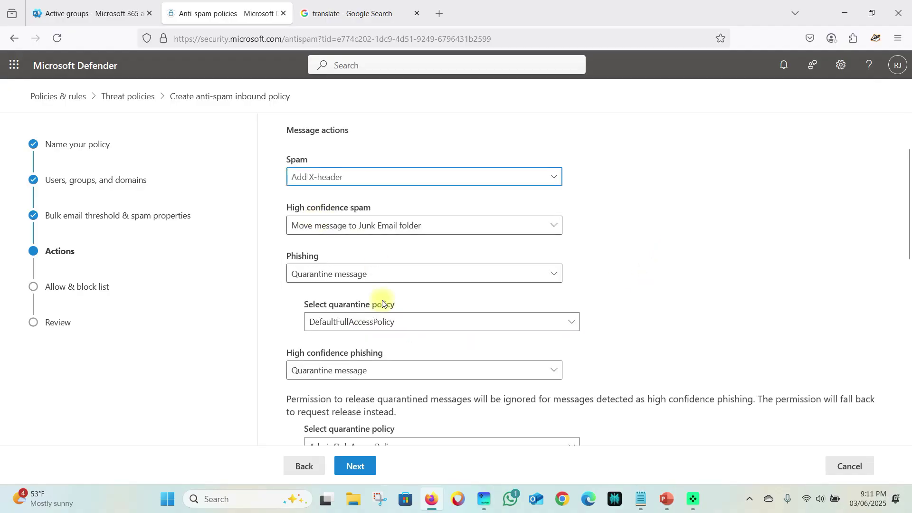
pyautogui.scroll(-3, 366, 342)
pyautogui.scroll(-3, 344, 346)
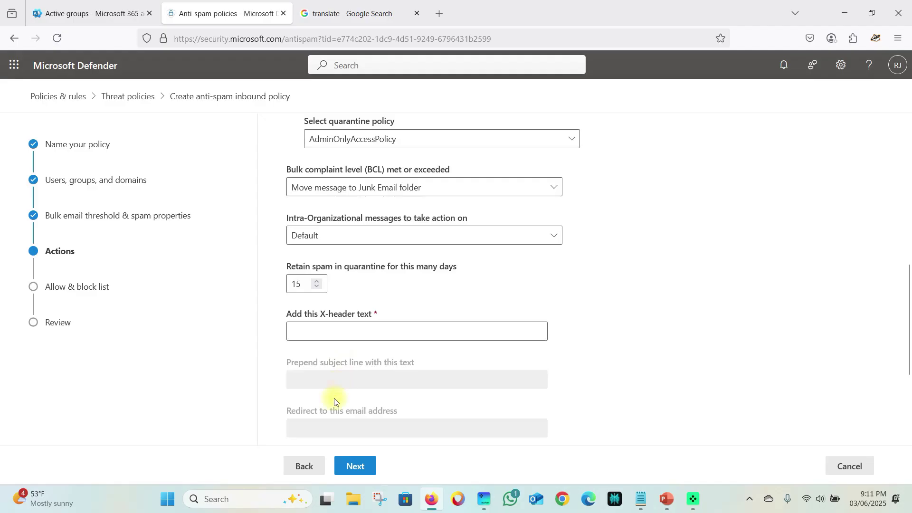
pyautogui.click(310, 331)
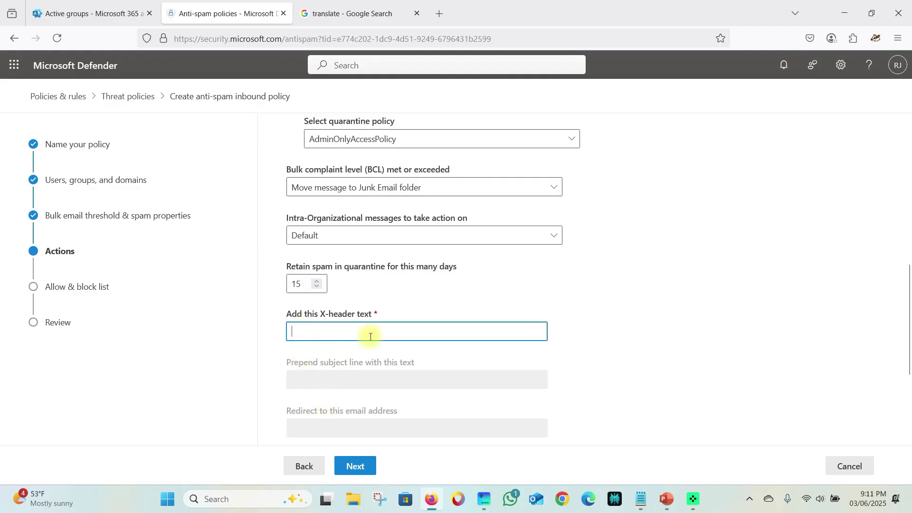
pyautogui.scroll(6, 366, 340)
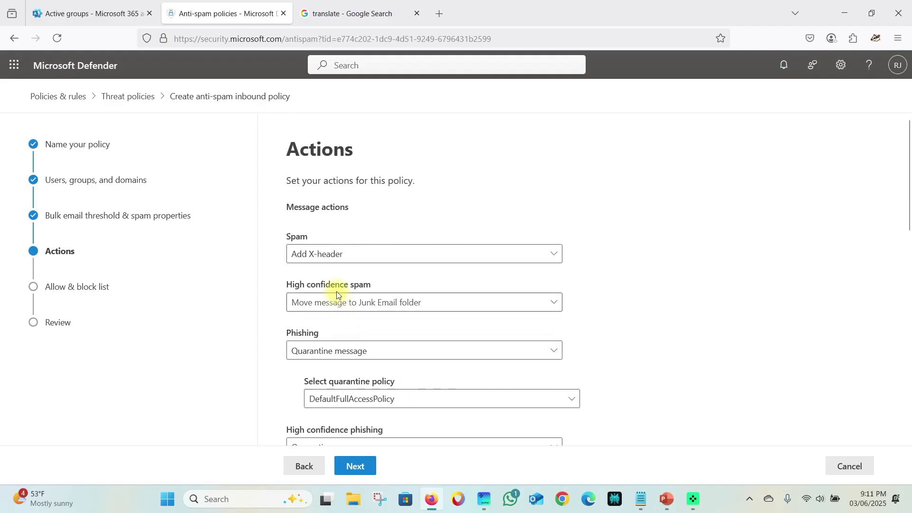
pyautogui.click(327, 253)
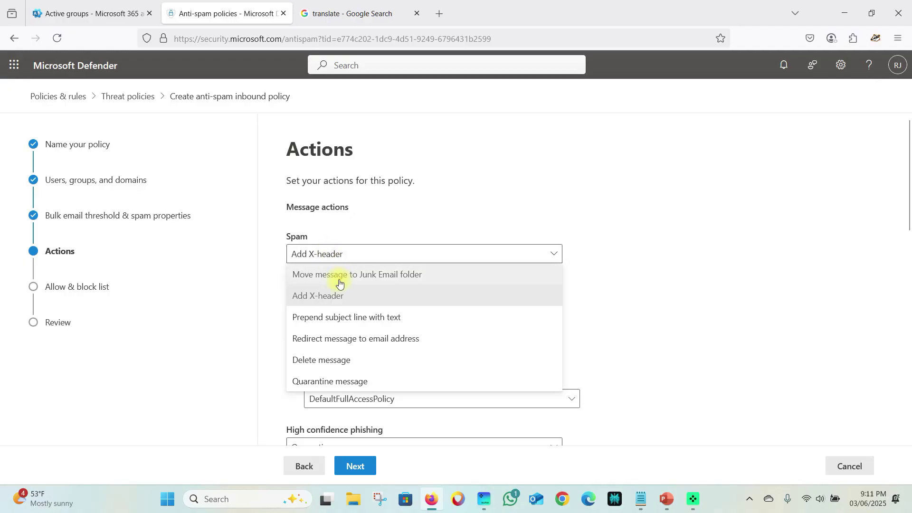
pyautogui.click(359, 318)
pyautogui.scroll(-10, 366, 301)
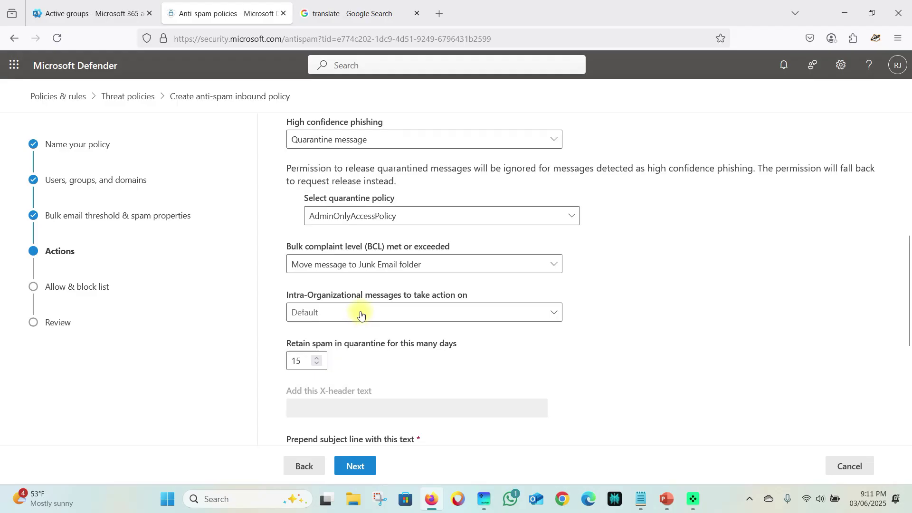
pyautogui.click(343, 309)
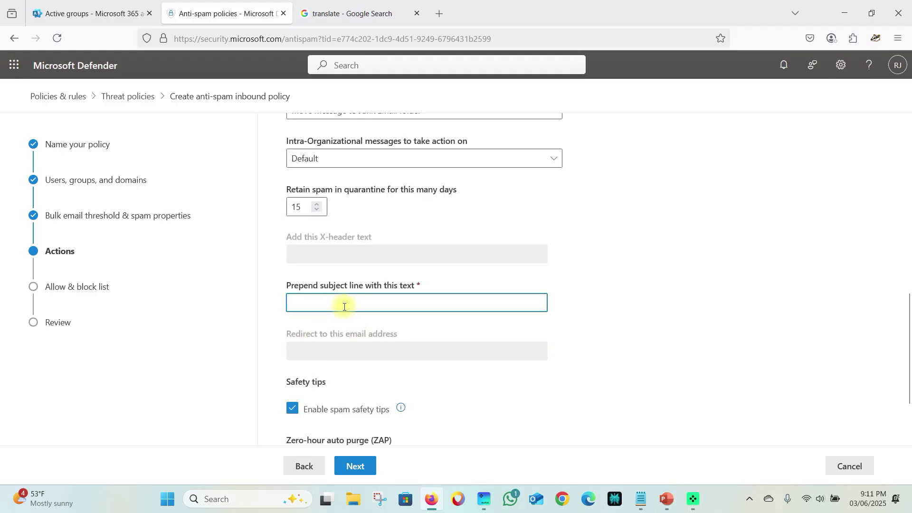
# - Check the redirect option, then quarantine spam under AdminOnlyAccessPolicy
pyautogui.scroll(10, 344, 306)
pyautogui.click(341, 255)
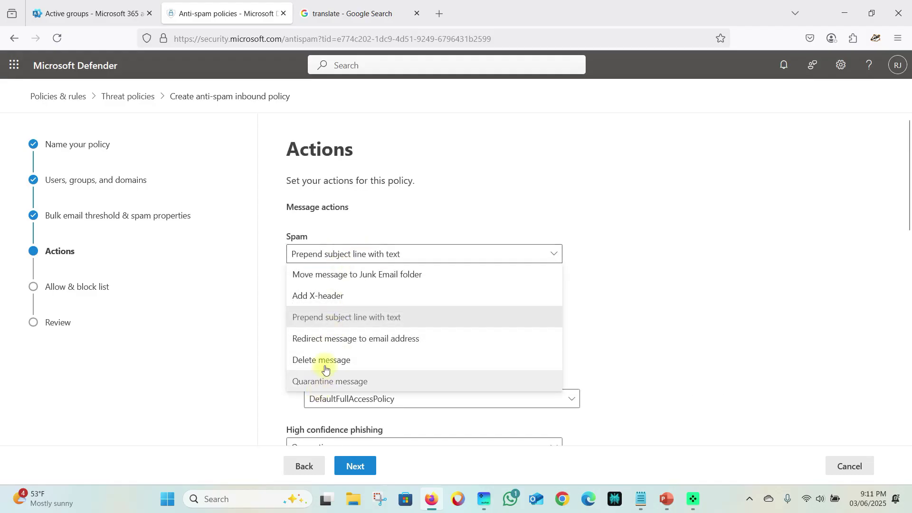
pyautogui.click(370, 345)
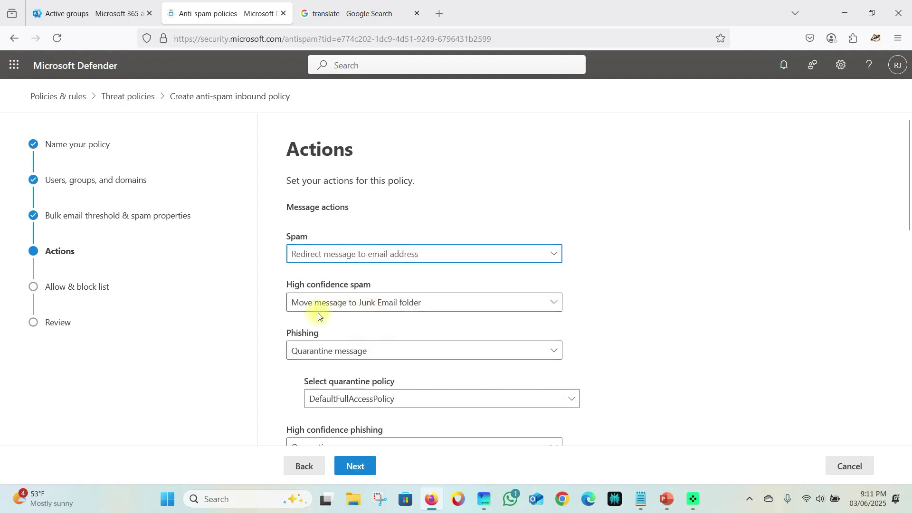
pyautogui.scroll(-10, 346, 252)
pyautogui.click(347, 278)
pyautogui.scroll(10, 350, 321)
pyautogui.click(343, 249)
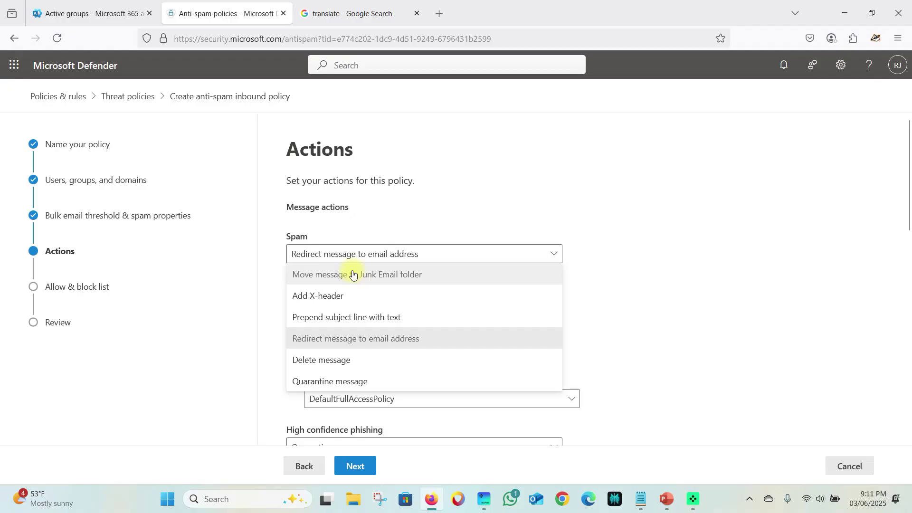
pyautogui.click(340, 380)
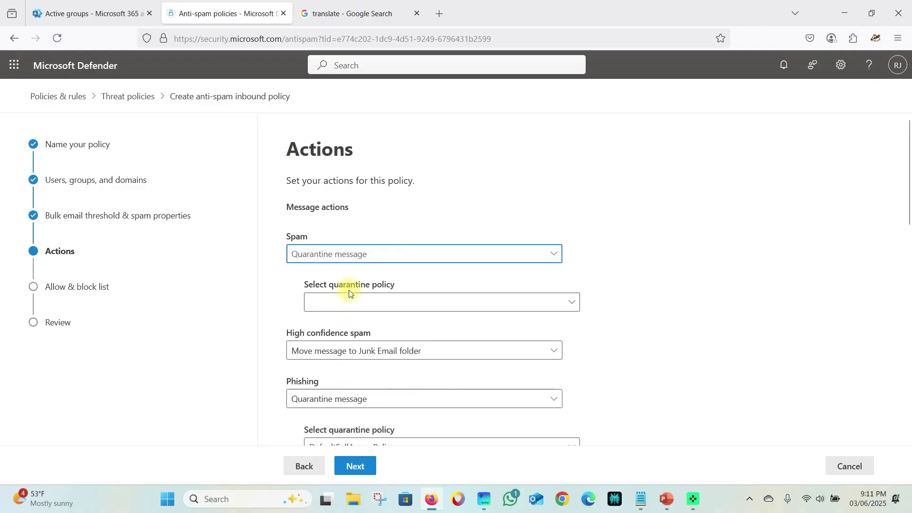
pyautogui.click(354, 303)
pyautogui.click(346, 346)
# - Quarantine high confidence spam under AdminOnlyAccessPolicy
pyautogui.click(319, 351)
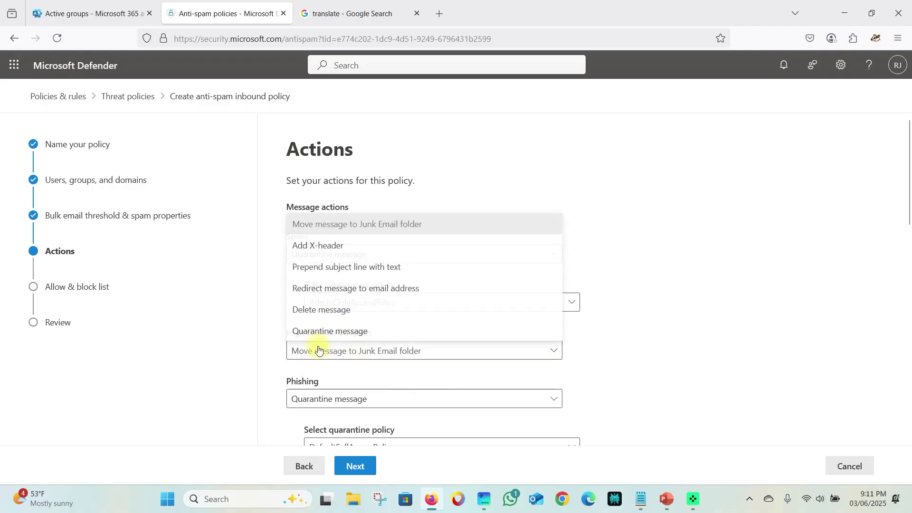
pyautogui.click(333, 332)
pyautogui.scroll(-3, 354, 349)
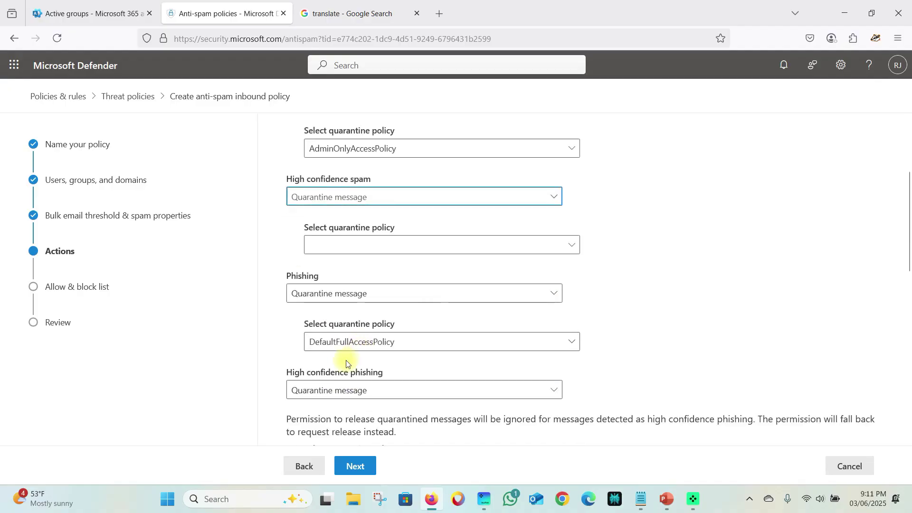
pyautogui.click(354, 245)
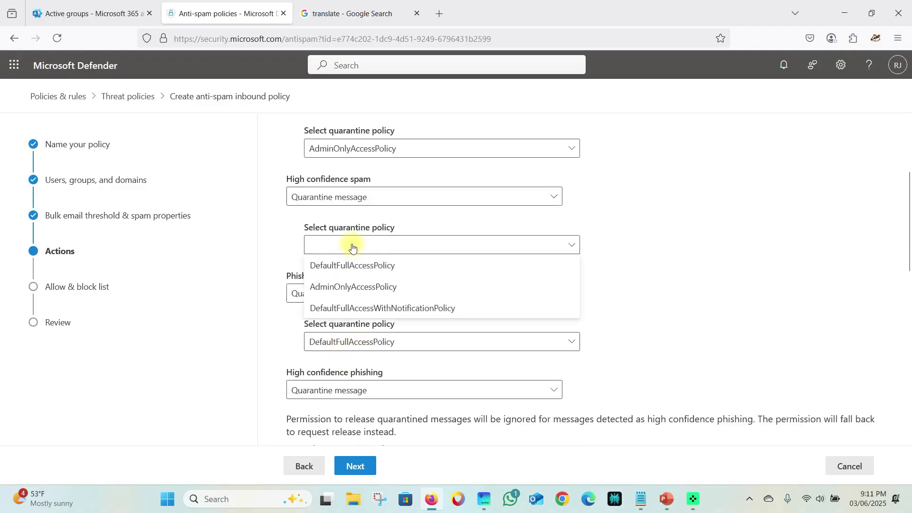
pyautogui.click(340, 291)
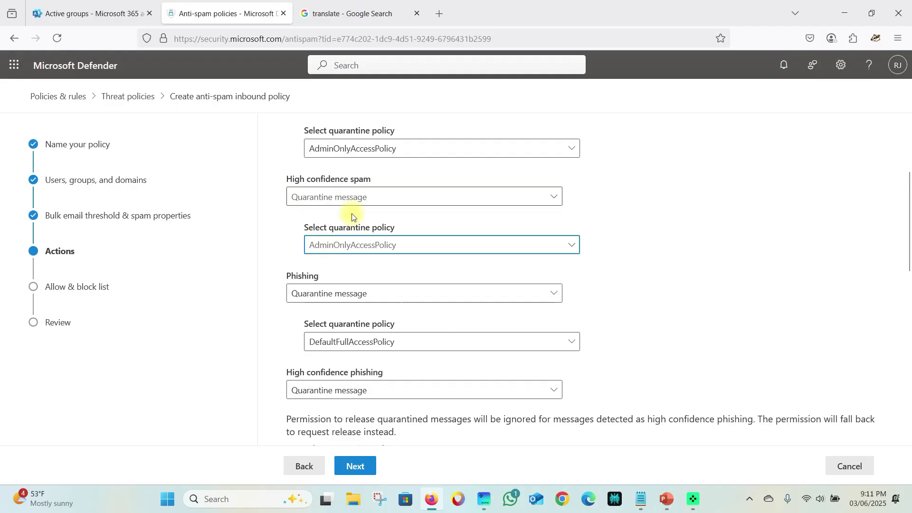
# - Quarantine phishing under AdminOnlyAccessPolicy, keep high confidence phishing quarantined, and quarantine bulk (BCL) mail
pyautogui.click(332, 294)
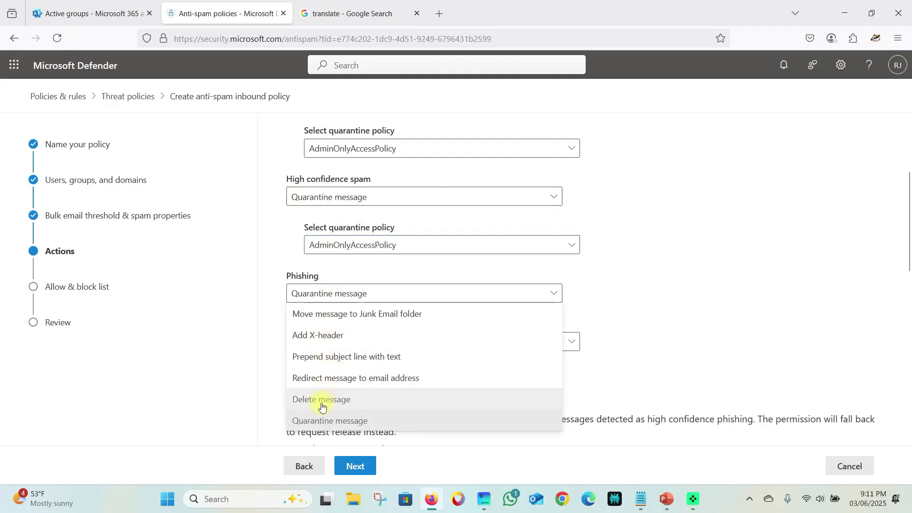
pyautogui.click(336, 421)
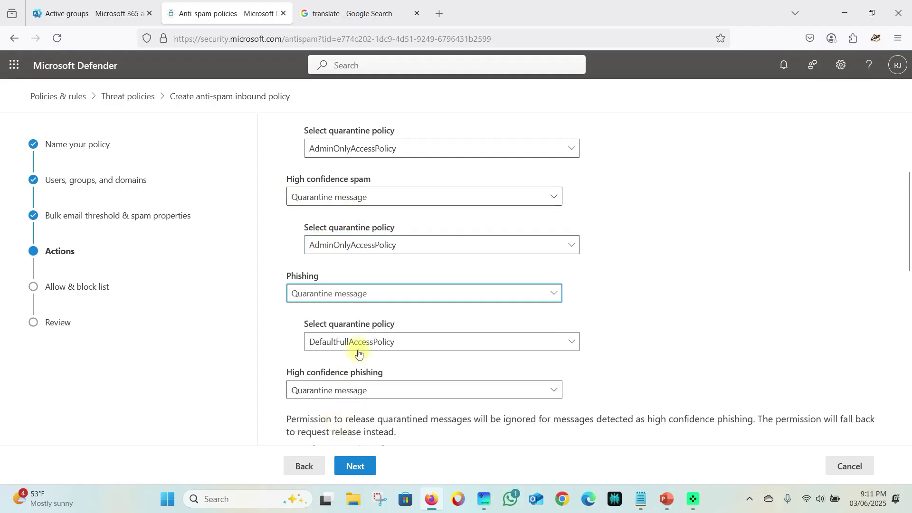
pyautogui.click(357, 343)
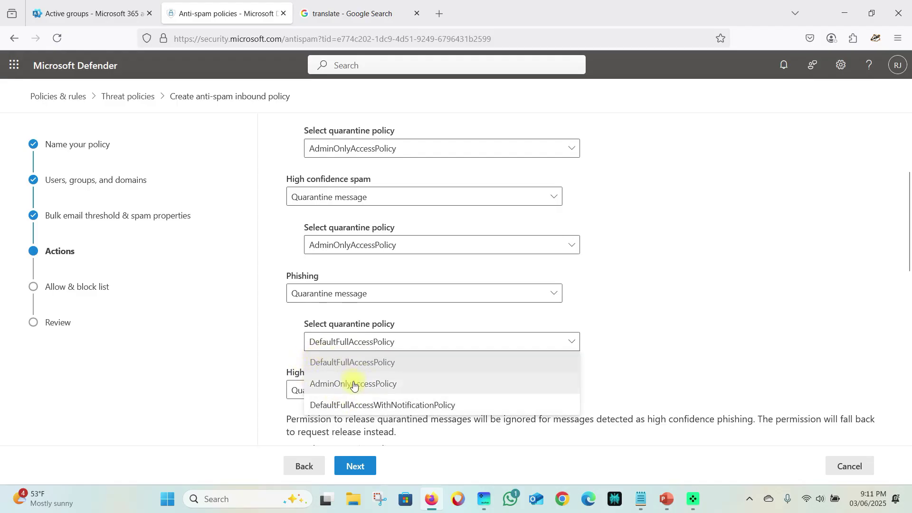
pyautogui.click(352, 382)
pyautogui.scroll(-2, 298, 322)
pyautogui.click(312, 323)
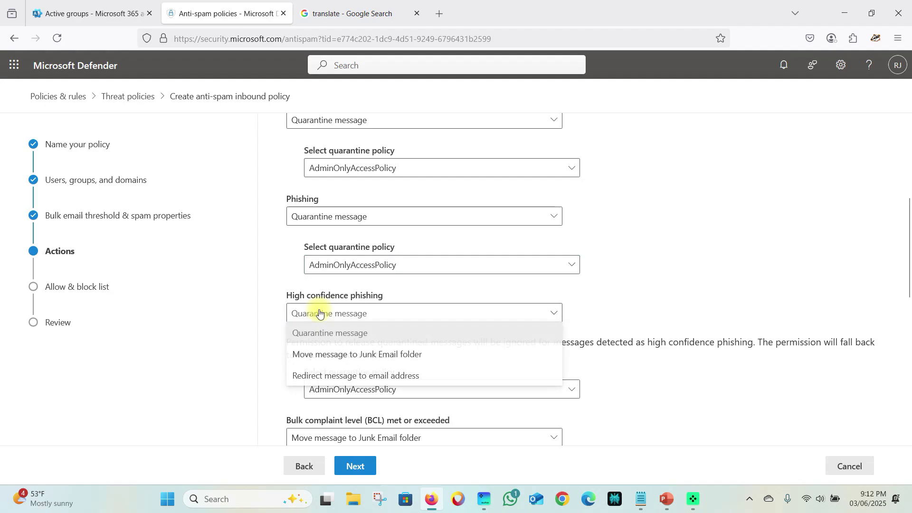
pyautogui.click(304, 331)
pyautogui.scroll(-2, 276, 366)
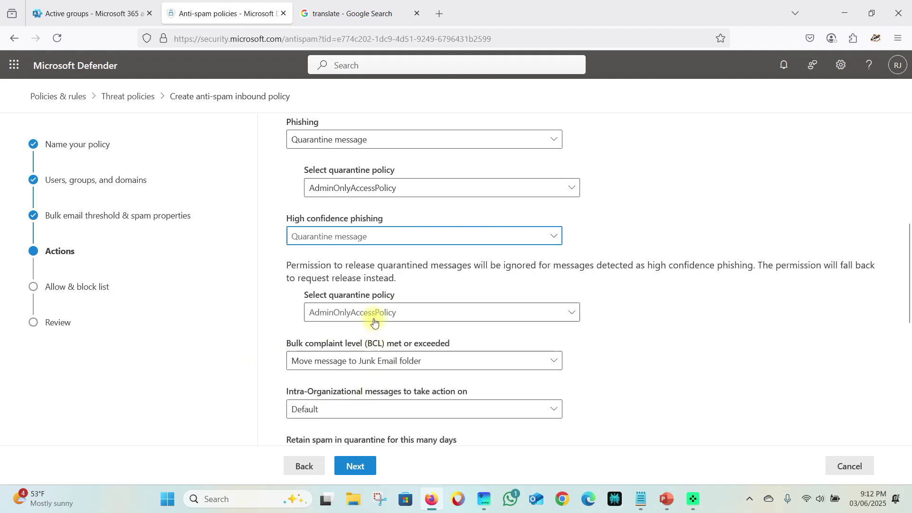
pyautogui.scroll(-2, 332, 369)
pyautogui.click(352, 284)
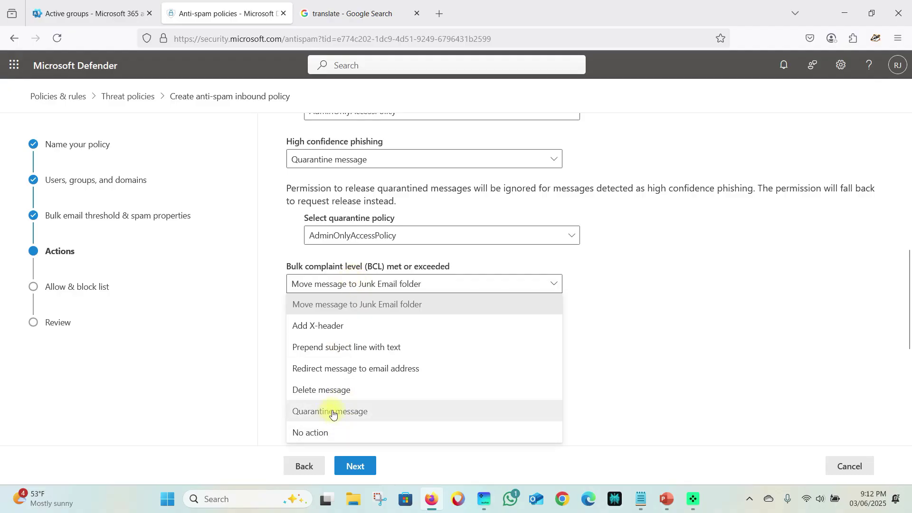
pyautogui.click(335, 412)
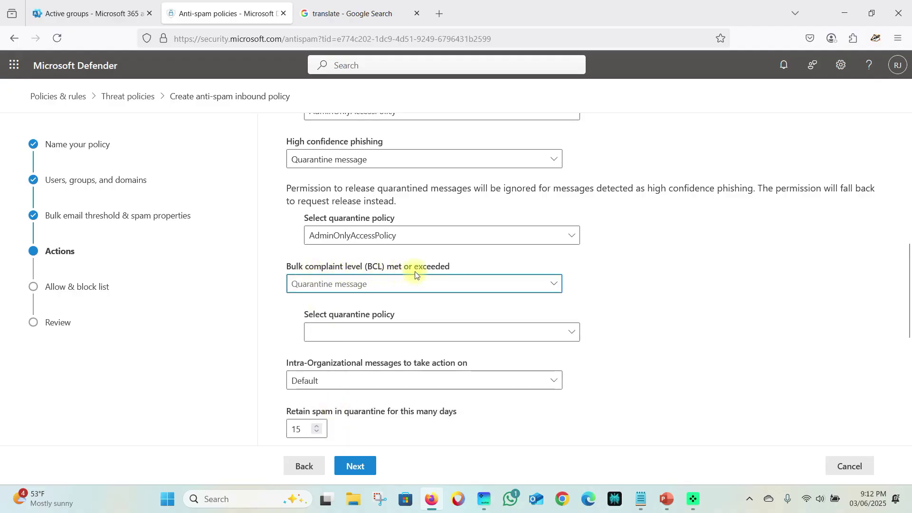
# - Recheck that spam, high confidence spam and phishing stay quarantined under AdminOnlyAccessPolicy
pyautogui.scroll(8, 413, 274)
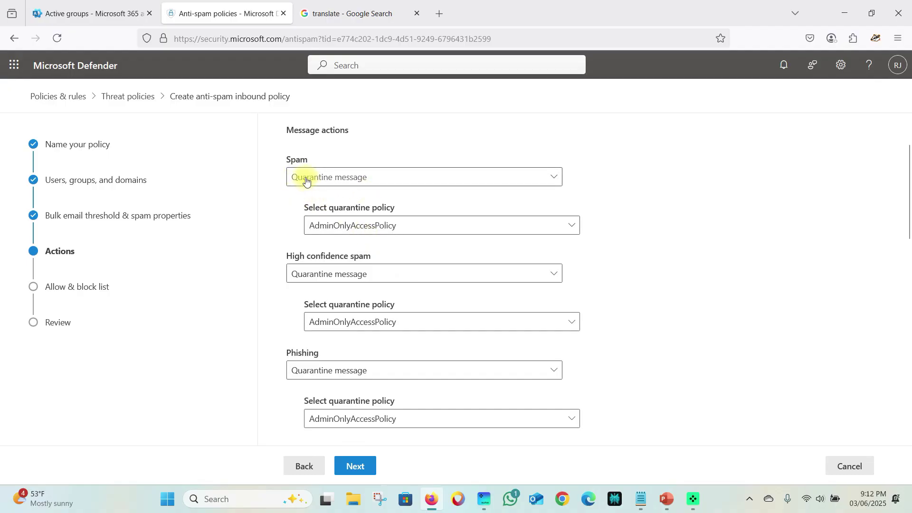
pyautogui.click(347, 181)
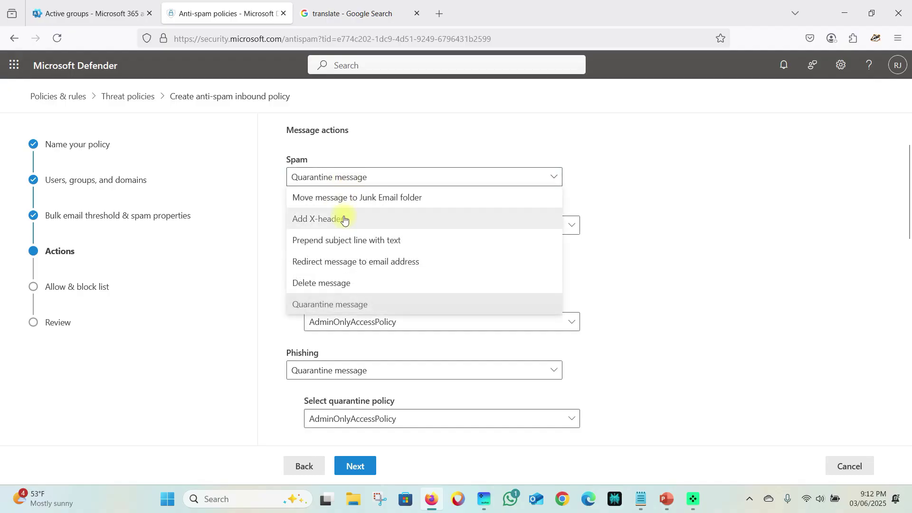
pyautogui.click(274, 211)
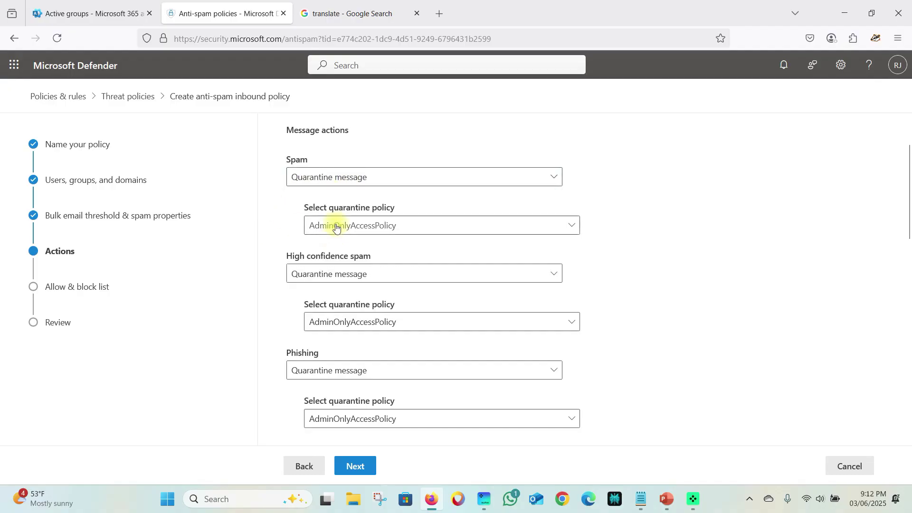
pyautogui.click(371, 226)
pyautogui.click(347, 262)
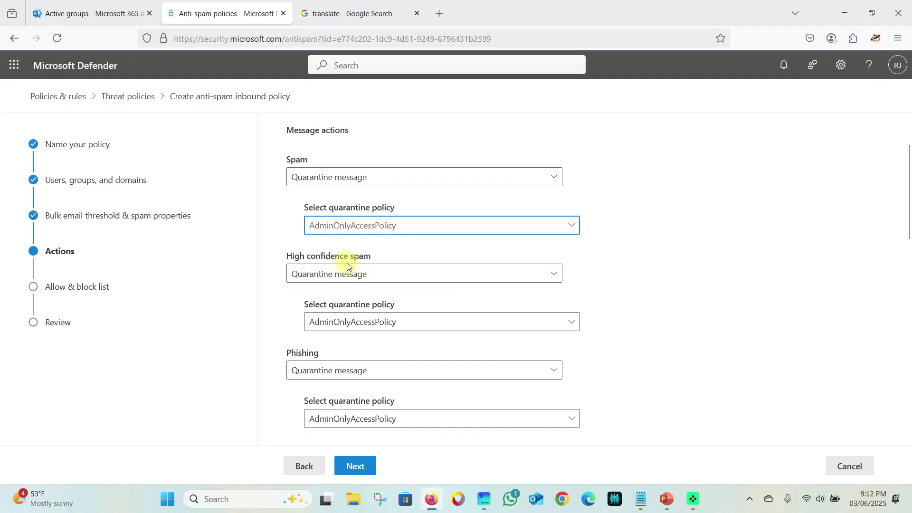
pyautogui.click(379, 274)
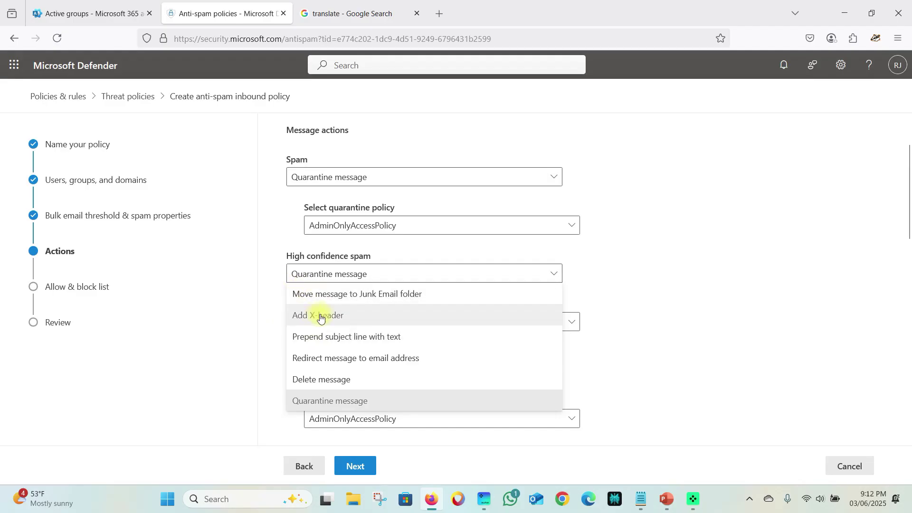
pyautogui.click(263, 301)
pyautogui.click(351, 321)
pyautogui.click(349, 323)
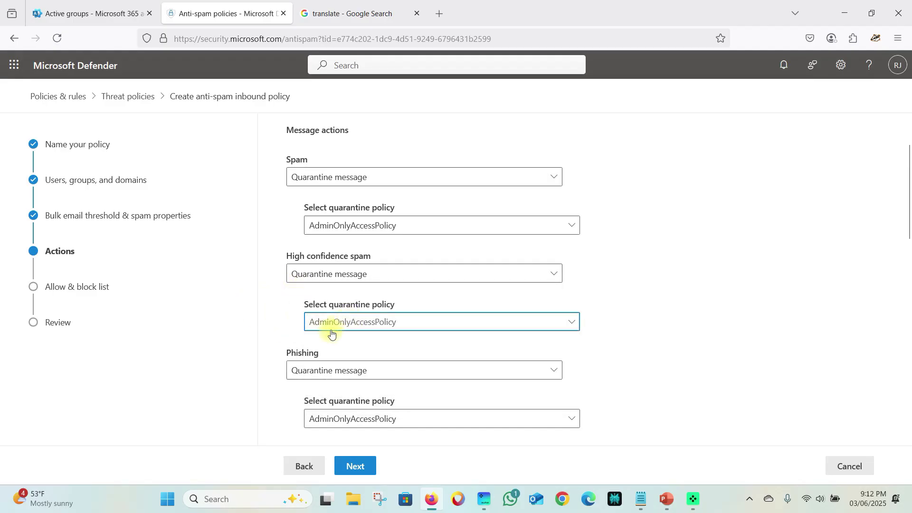
pyautogui.scroll(-2, 322, 352)
pyautogui.click(343, 294)
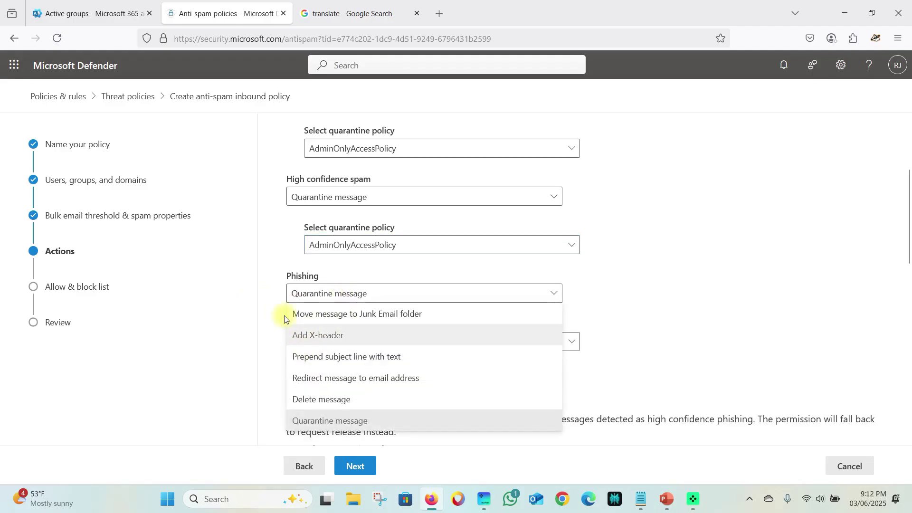
pyautogui.click(270, 302)
# - Keep the BCL action as Quarantine message with AdminOnlyAccessPolicy
pyautogui.scroll(-3, 322, 328)
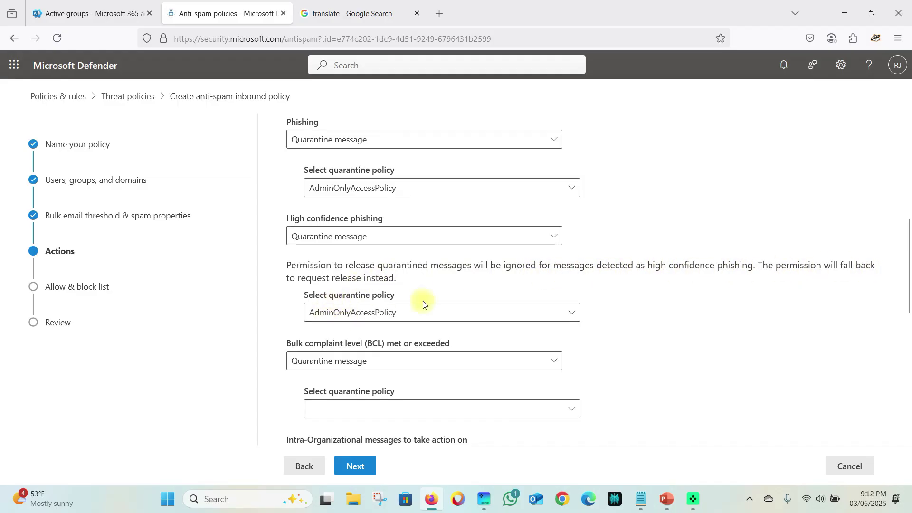
pyautogui.scroll(-2, 292, 352)
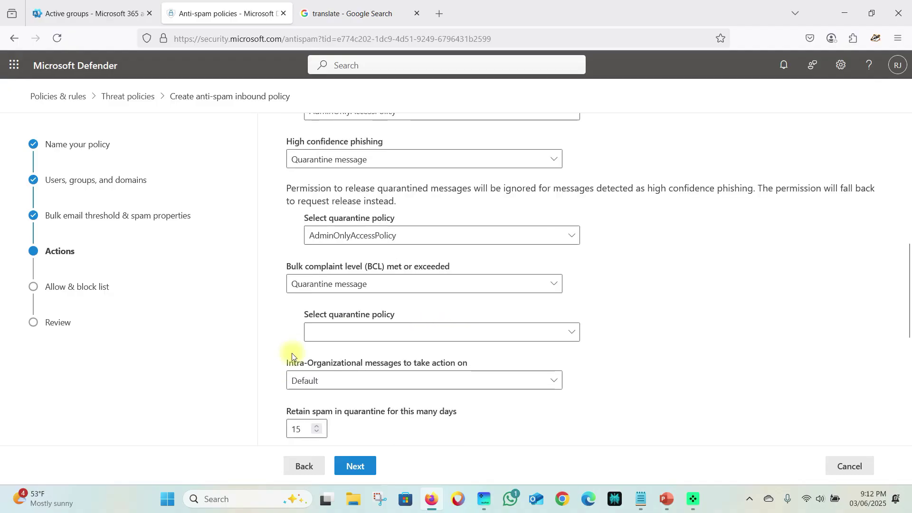
pyautogui.click(371, 240)
pyautogui.click(282, 255)
pyautogui.click(346, 284)
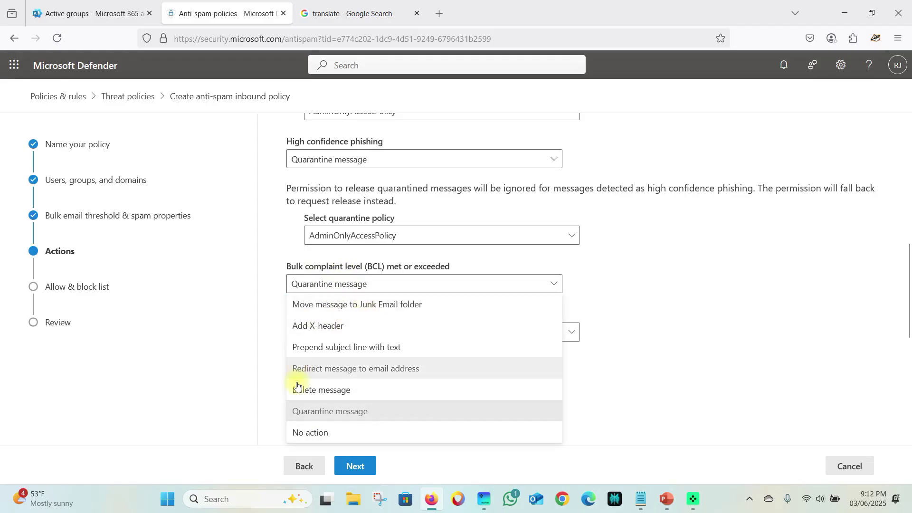
pyautogui.click(305, 412)
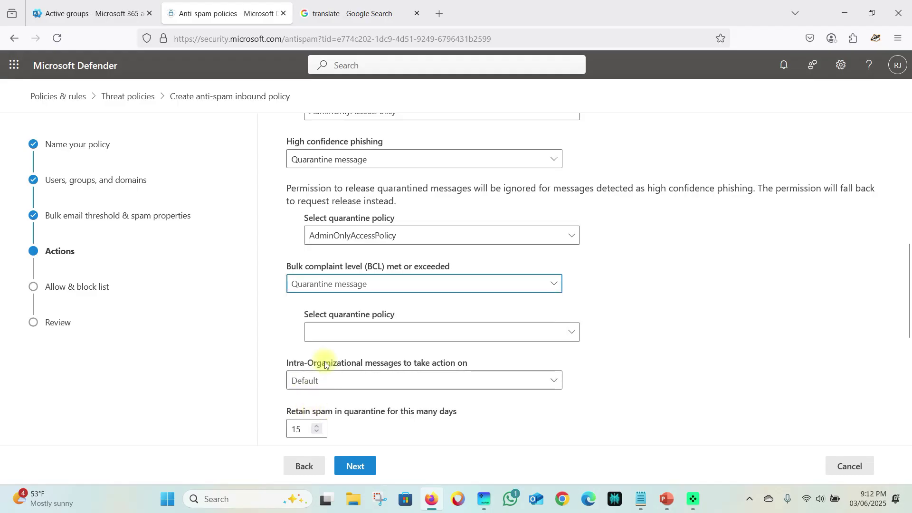
pyautogui.click(339, 332)
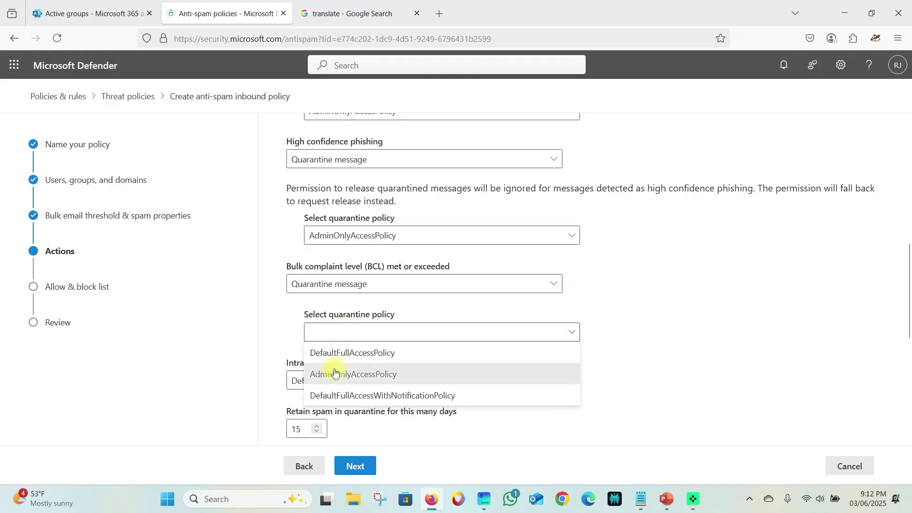
pyautogui.click(315, 374)
pyautogui.scroll(-3, 289, 338)
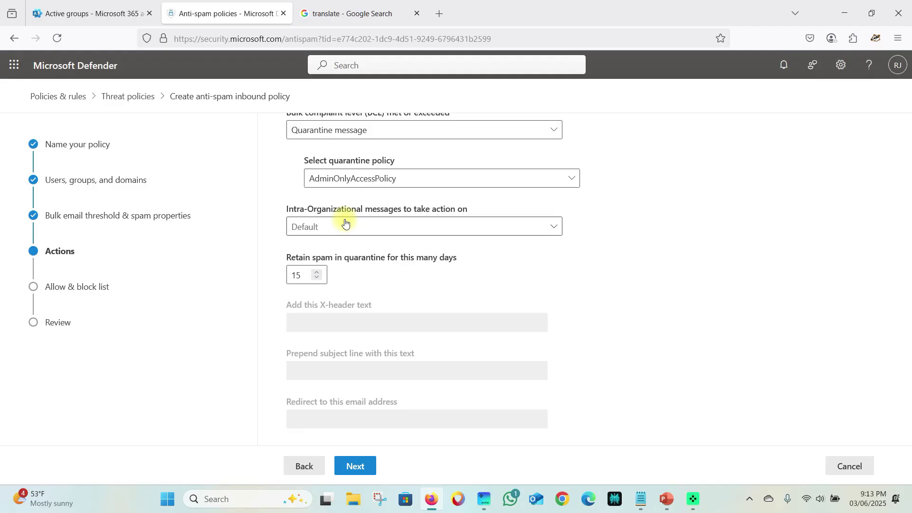
pyautogui.click(346, 225)
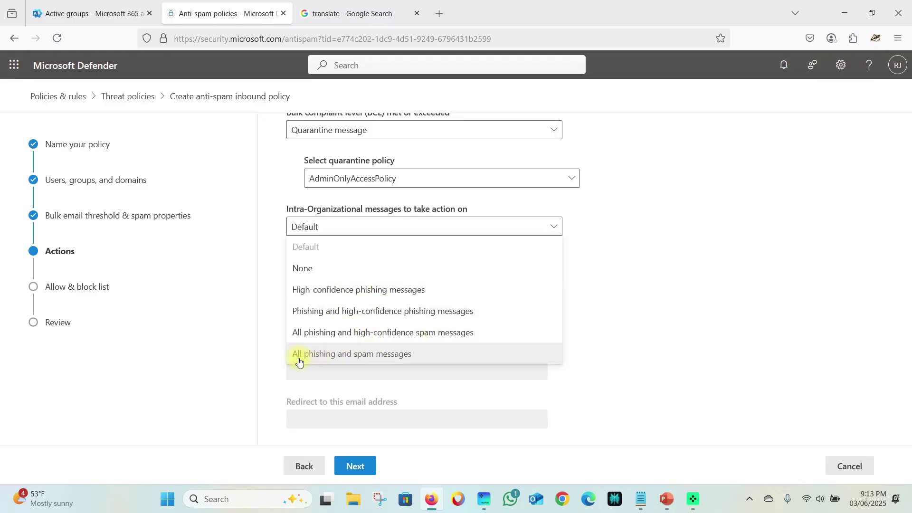
pyautogui.click(658, 284)
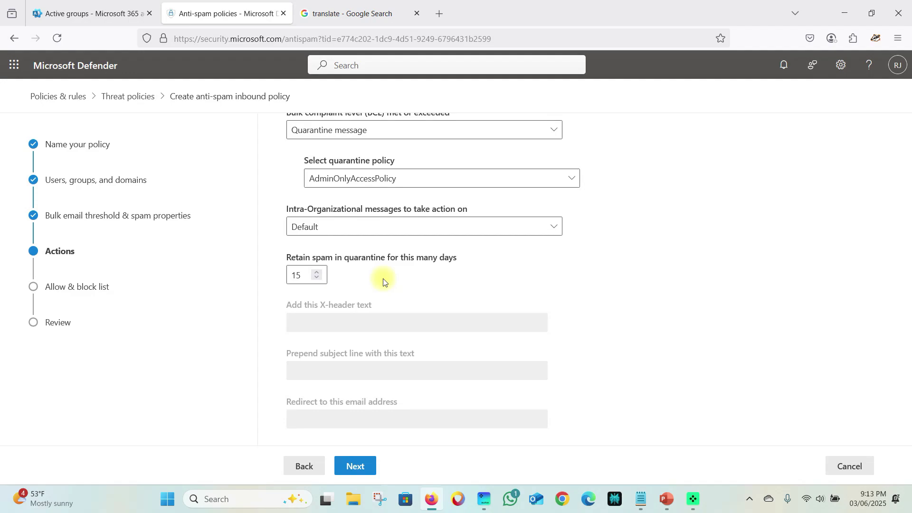
pyautogui.click(318, 273)
pyautogui.scroll(-3, 347, 282)
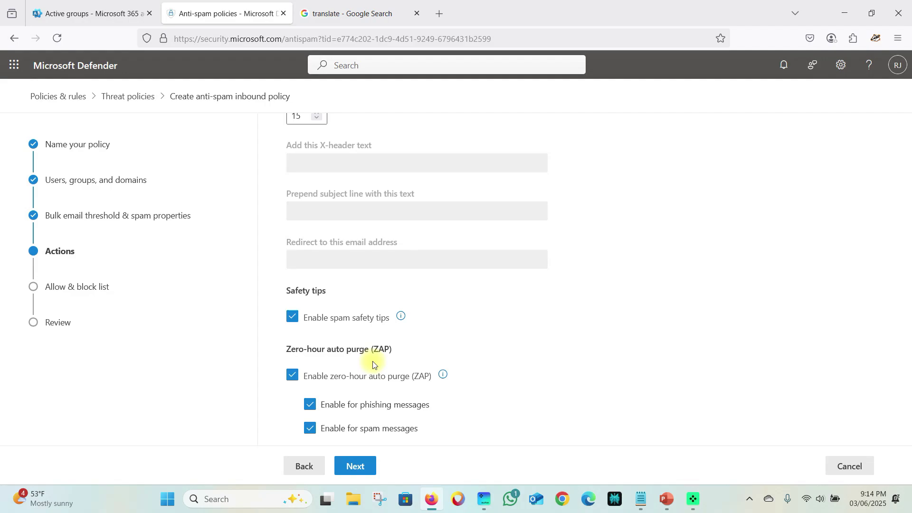
pyautogui.click(356, 465)
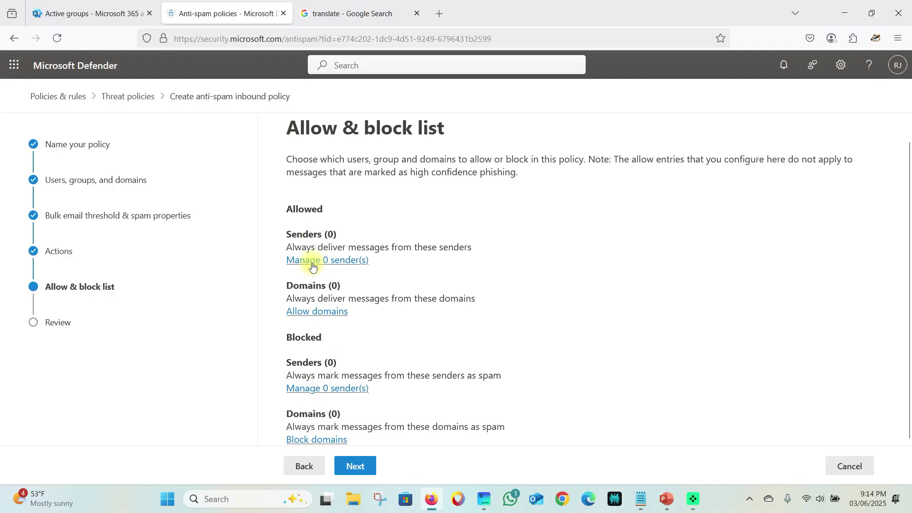
# - Review the antispam01test settings, create the policy, and finish back at Anti-spam policies
pyautogui.click(355, 465)
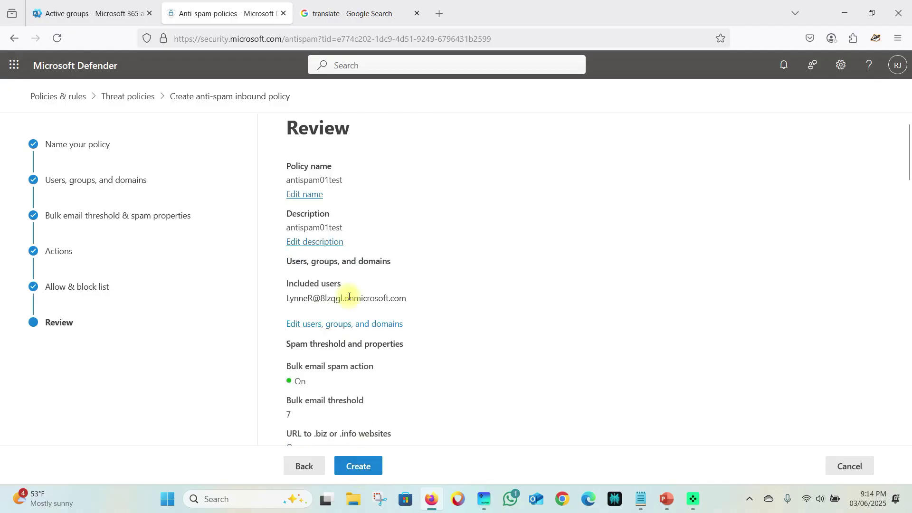
pyautogui.scroll(-3, 302, 322)
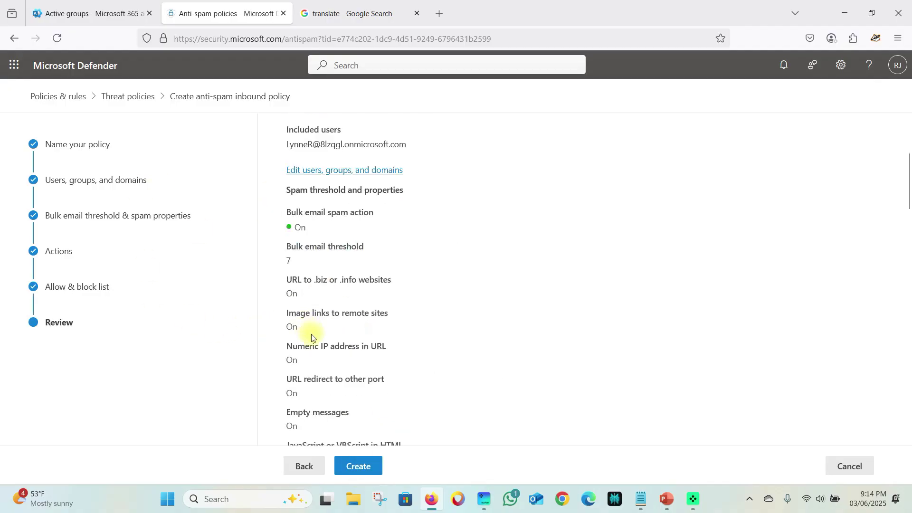
pyautogui.scroll(-3, 312, 338)
pyautogui.scroll(5, 312, 343)
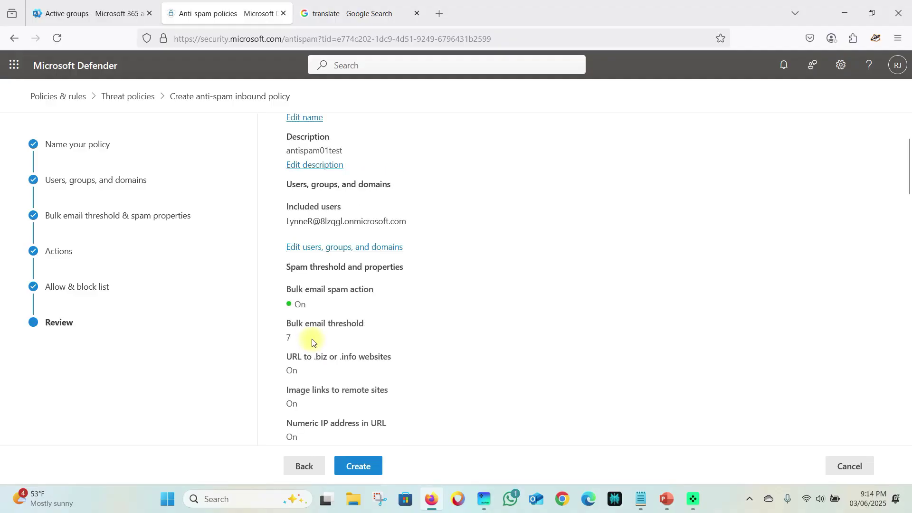
pyautogui.scroll(-12, 347, 298)
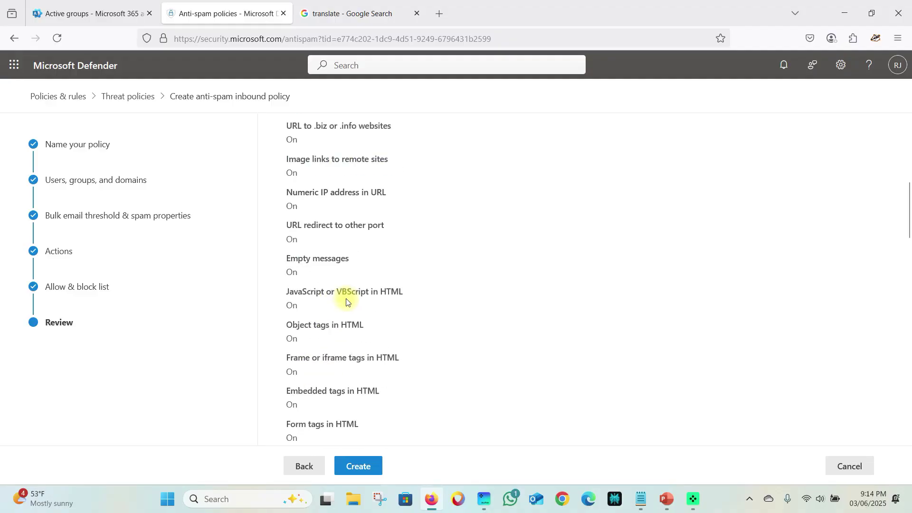
pyautogui.click(370, 463)
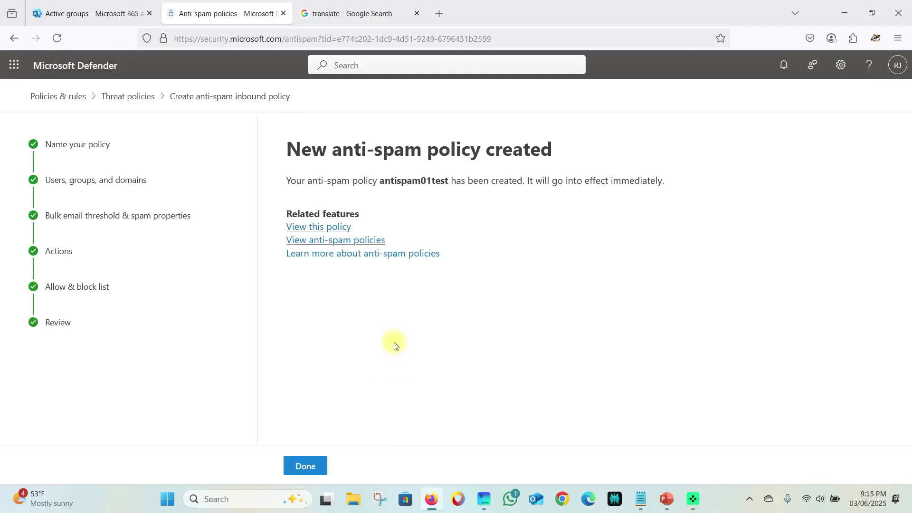
pyautogui.click(304, 465)
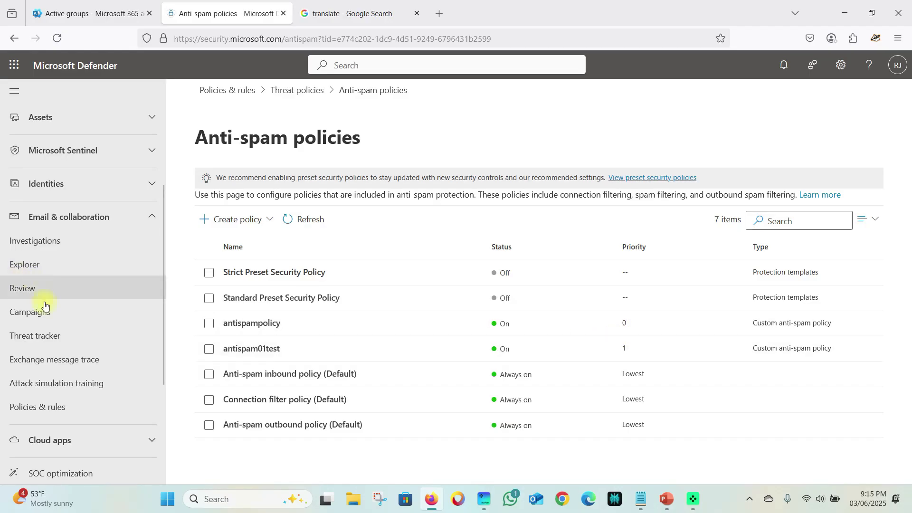
# - Raise antispam01test to the top priority from its details pane
pyautogui.click(245, 348)
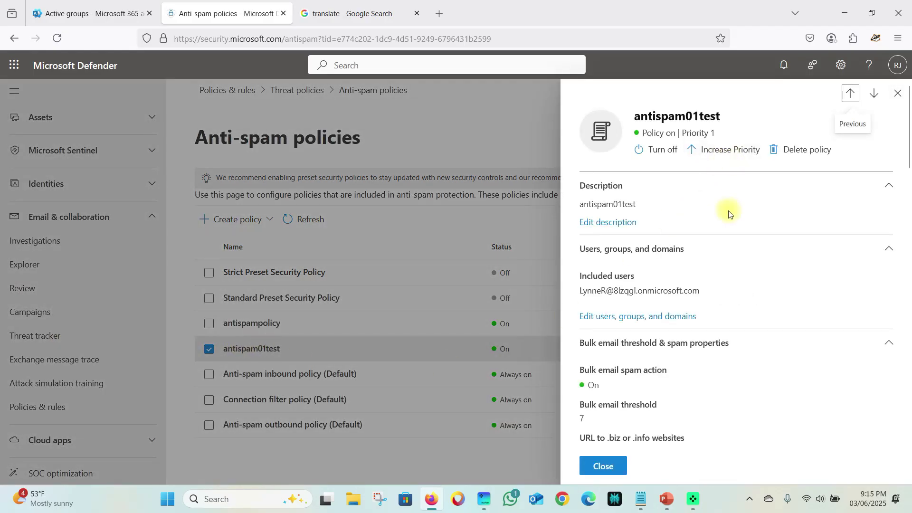
pyautogui.click(718, 150)
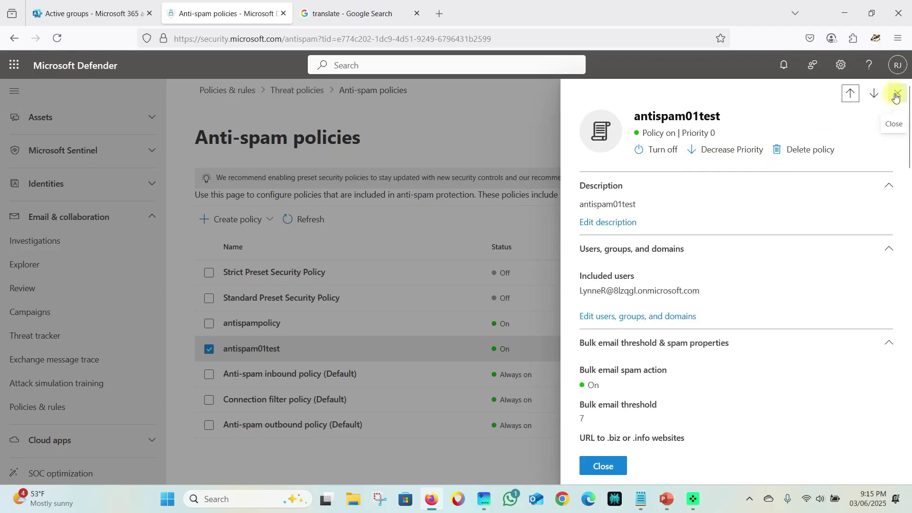
pyautogui.click(615, 463)
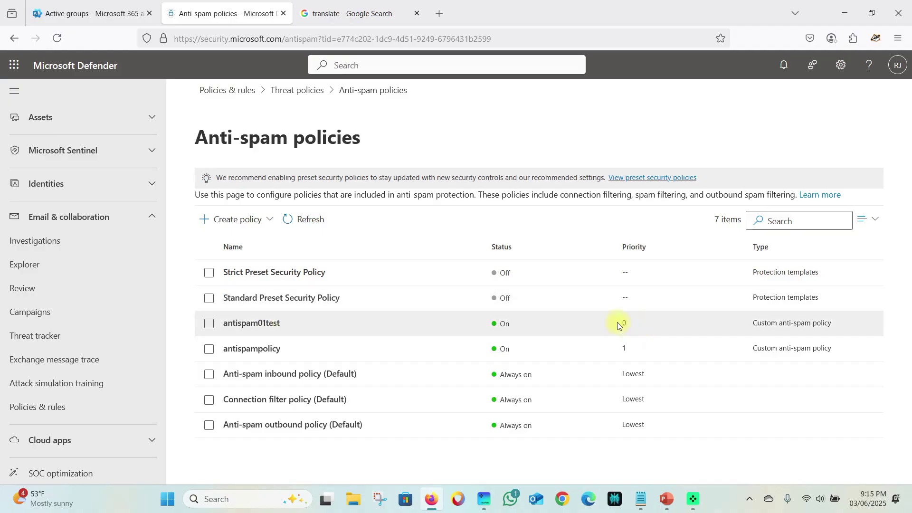
# - Reopen antispam01test's details, scroll through its quarantine actions, and close the pane
pyautogui.click(252, 323)
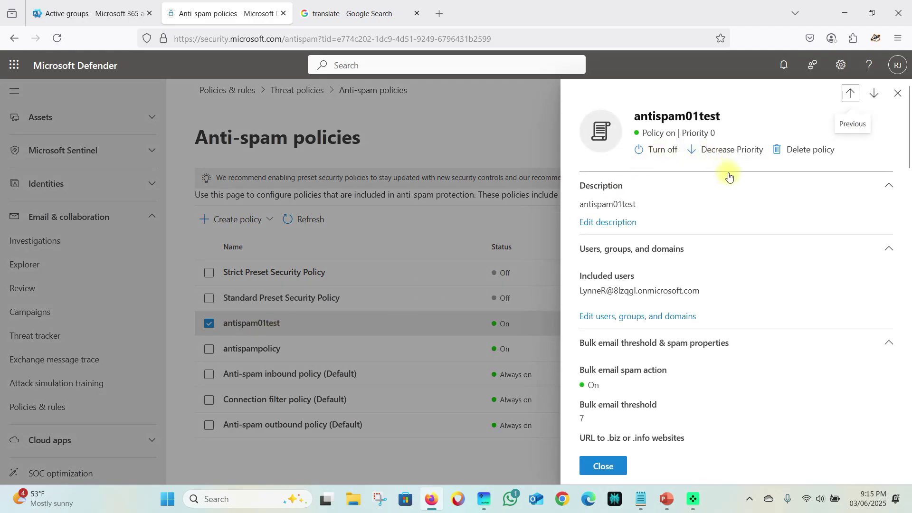
pyautogui.scroll(-10, 661, 408)
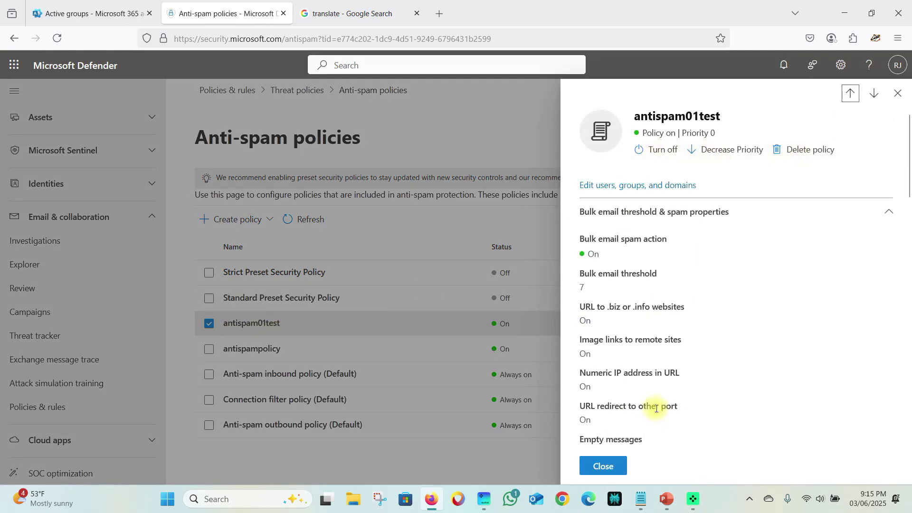
pyautogui.scroll(-10, 658, 406)
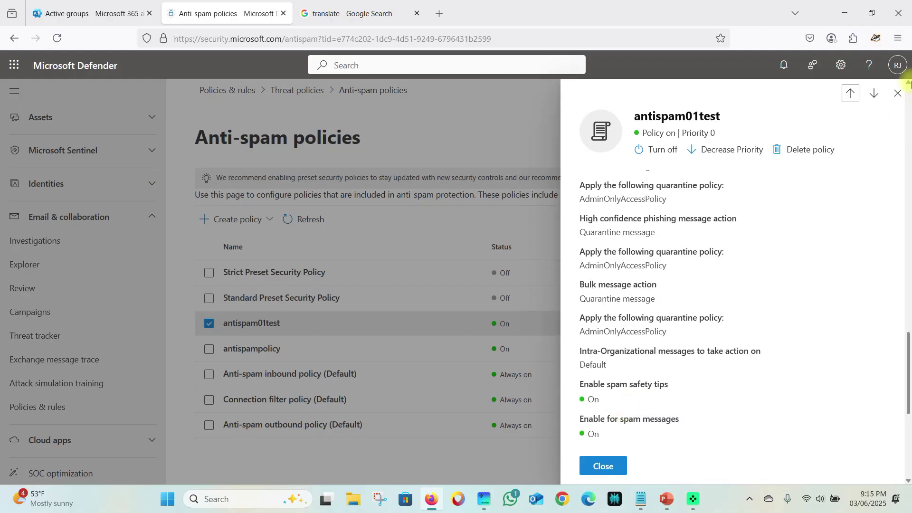
pyautogui.click(898, 93)
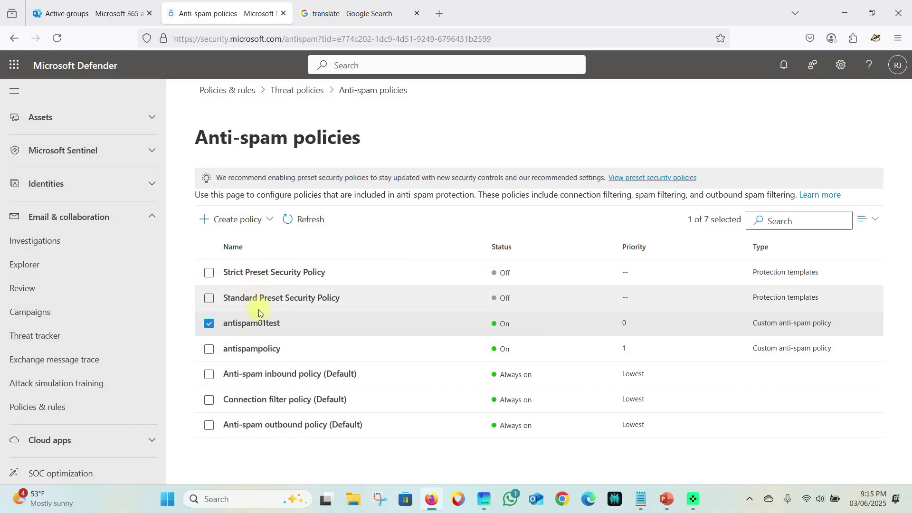
# - Copy the test user's email address from Active users, then start a new Chrome tab
pyautogui.click(88, 13)
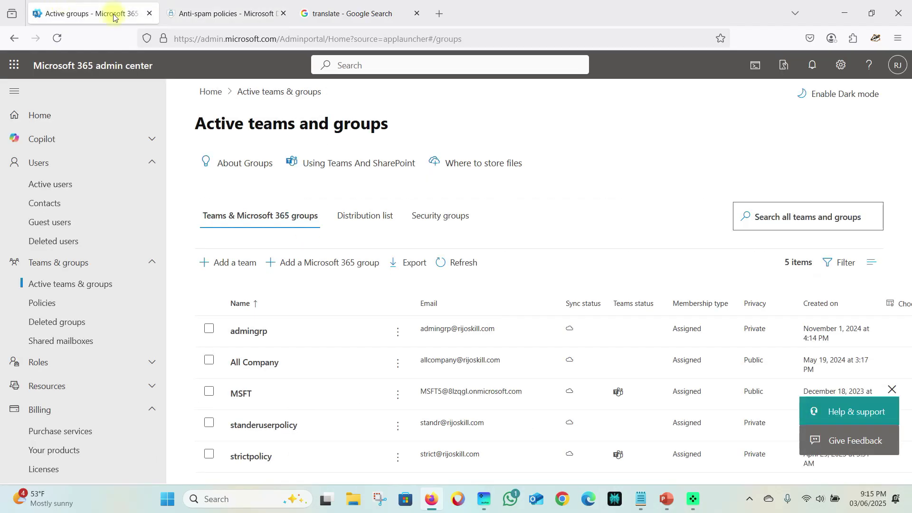
pyautogui.click(61, 184)
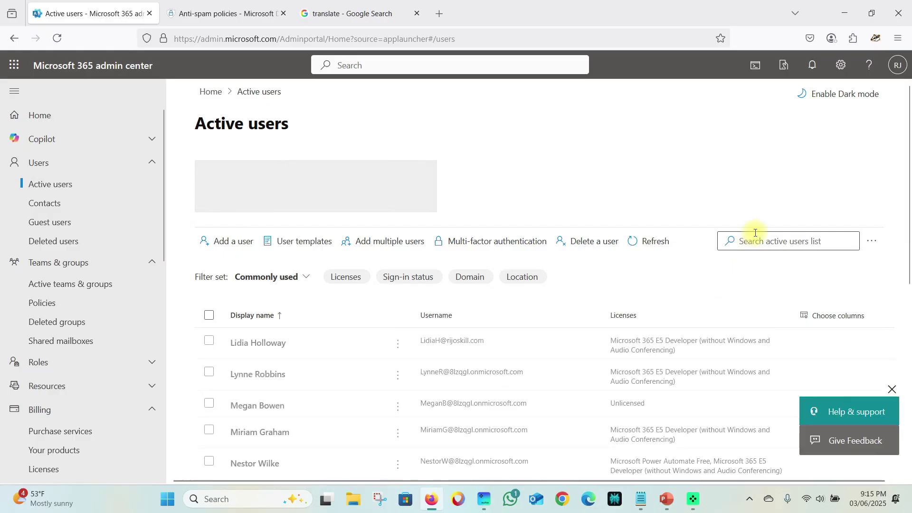
pyautogui.click(242, 377)
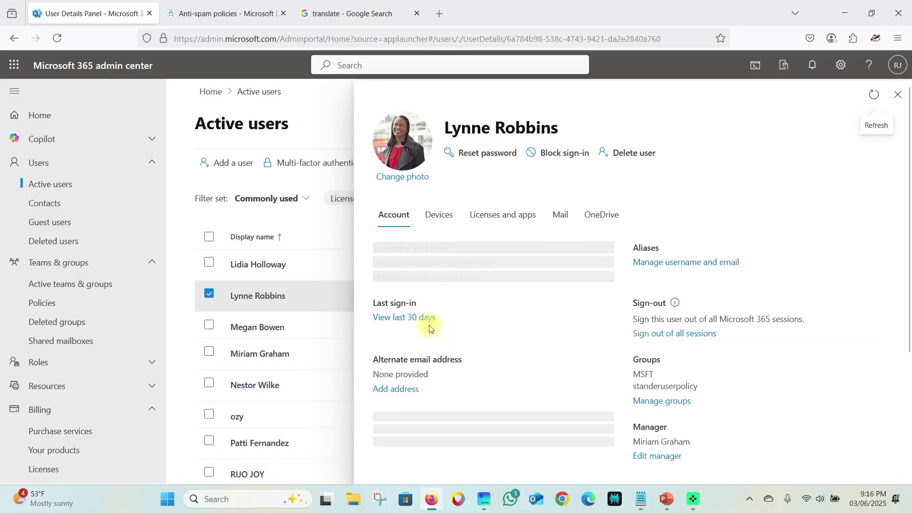
pyautogui.moveTo(493, 263); pyautogui.dragTo(369, 261)
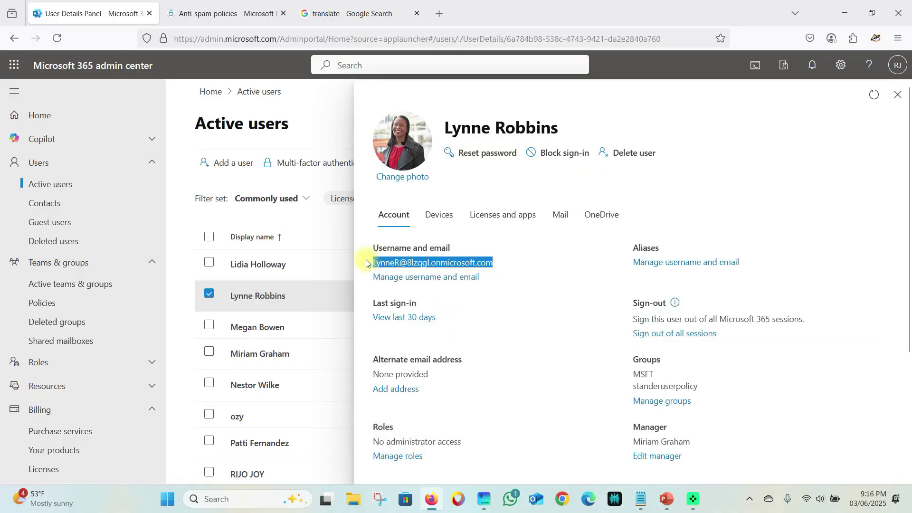
pyautogui.rightClick(402, 262)
pyautogui.click(427, 274)
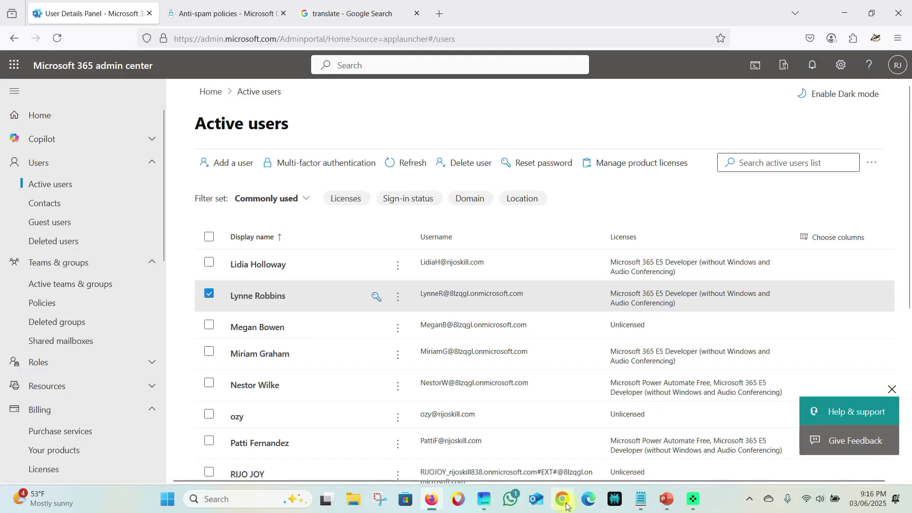
pyautogui.click(564, 501)
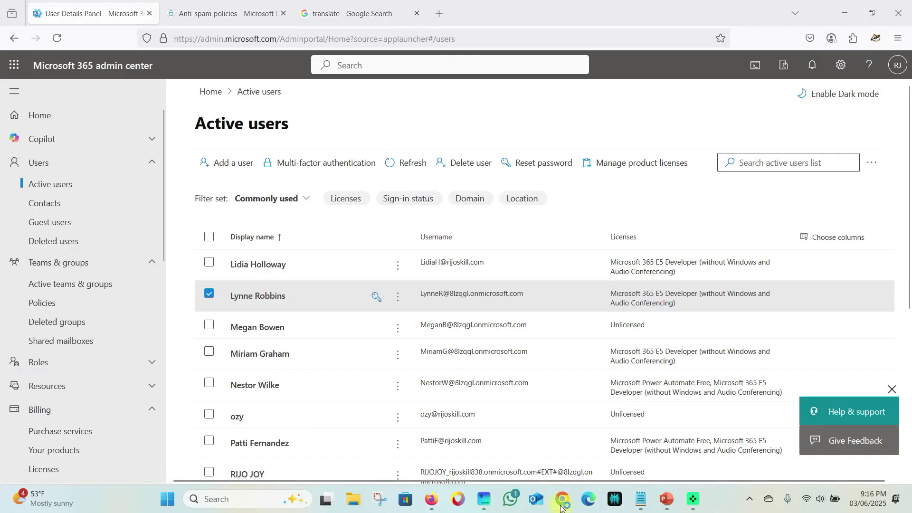
pyautogui.click(352, 38)
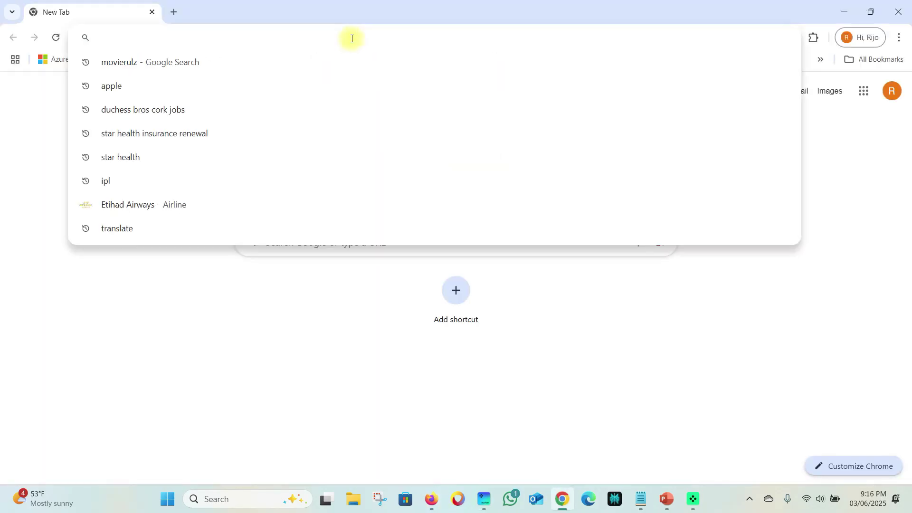
# - In Outlook on the web, draft a new email to the test user with subject 'test antisapm policy'
pyautogui.write('ou')
pyautogui.press('Return')
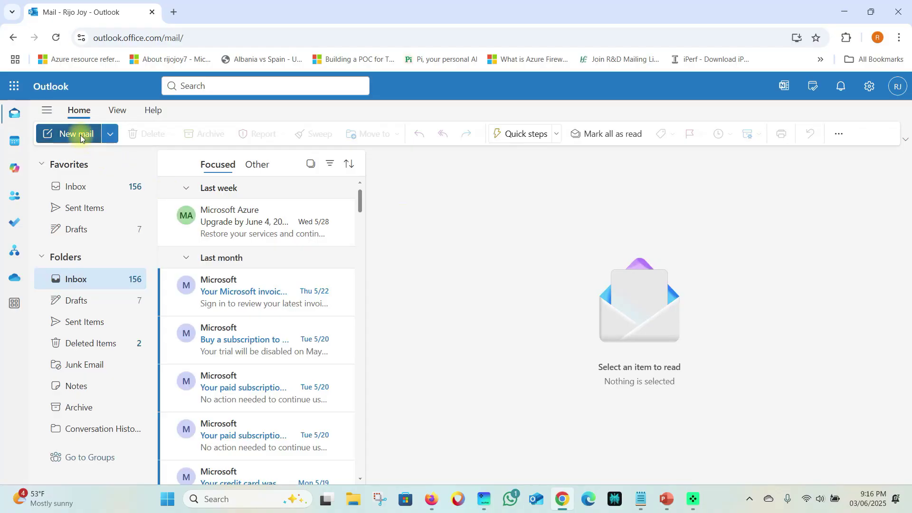
pyautogui.click(78, 135)
pyautogui.click(464, 200)
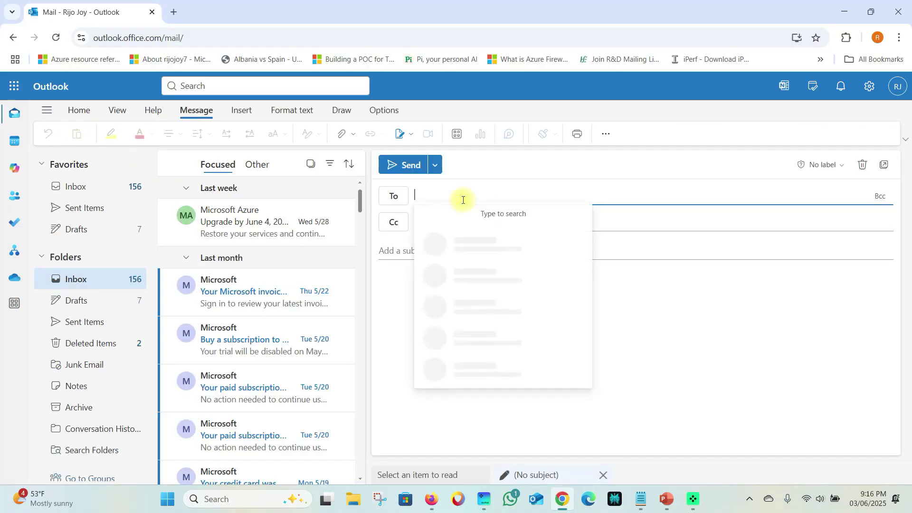
pyautogui.press('Return')
pyautogui.click(409, 251)
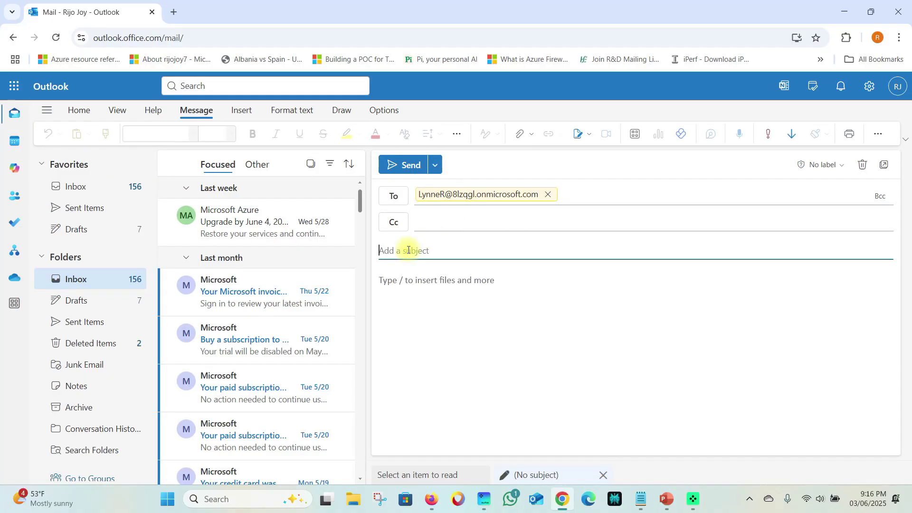
pyautogui.write('test')
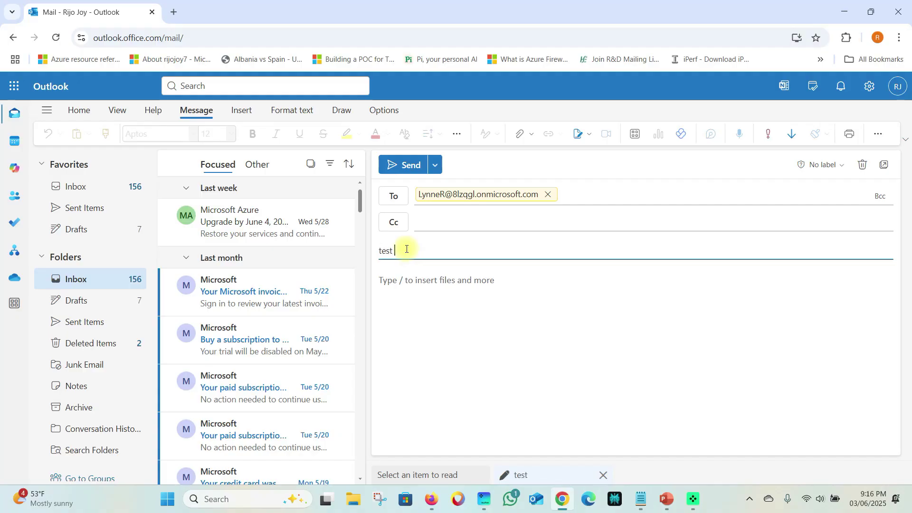
pyautogui.write(' anti')
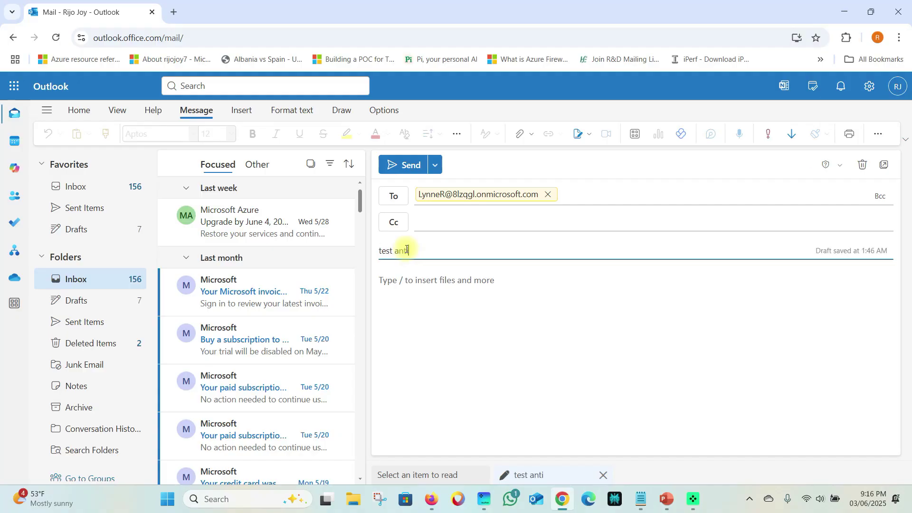
pyautogui.write('sapm p')
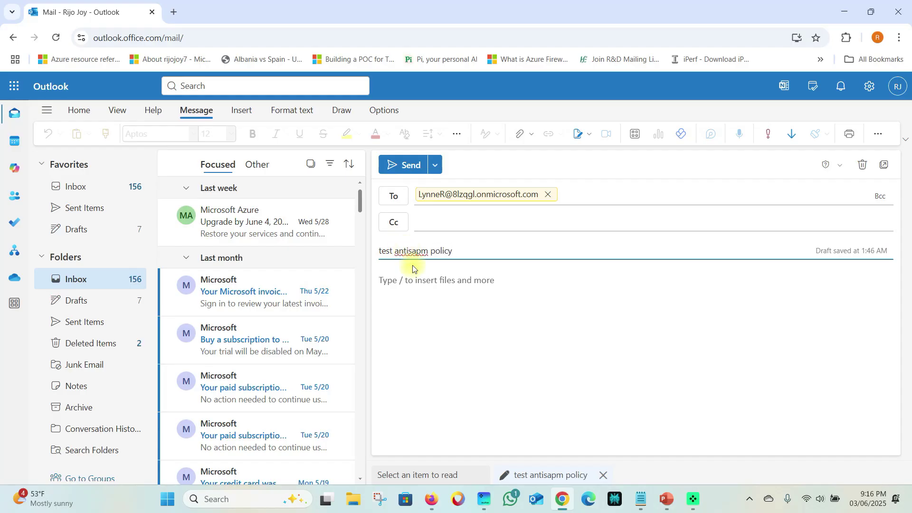
pyautogui.click(434, 283)
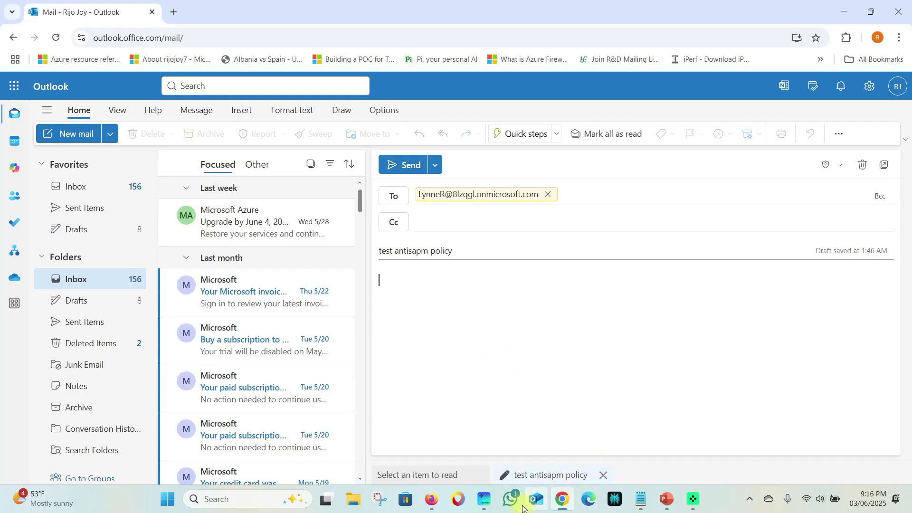
# - Copy the Chinese word 聪明的 from Google Translate in Firefox
pyautogui.click(431, 499)
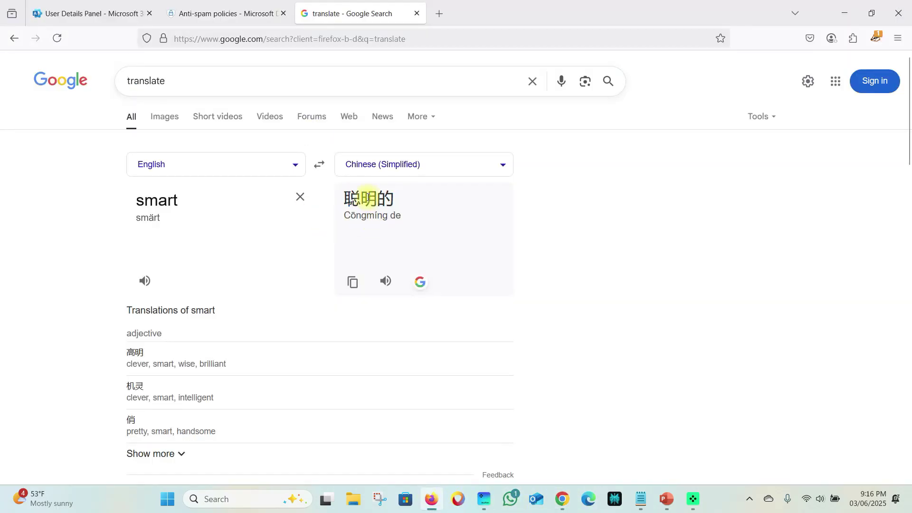
pyautogui.doubleClick(369, 199)
pyautogui.click(354, 199)
pyautogui.doubleClick(354, 198)
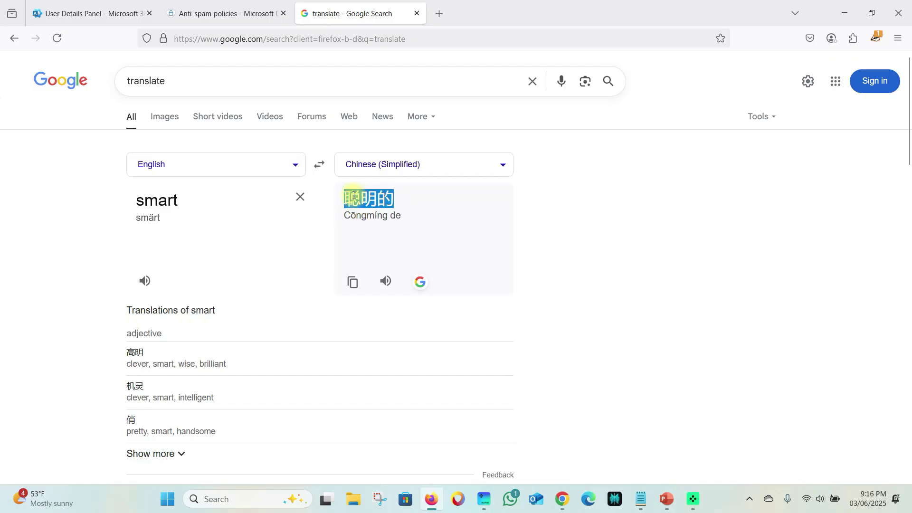
pyautogui.rightClick(354, 198)
pyautogui.click(380, 209)
pyautogui.hotkey('alt', 'Tab')
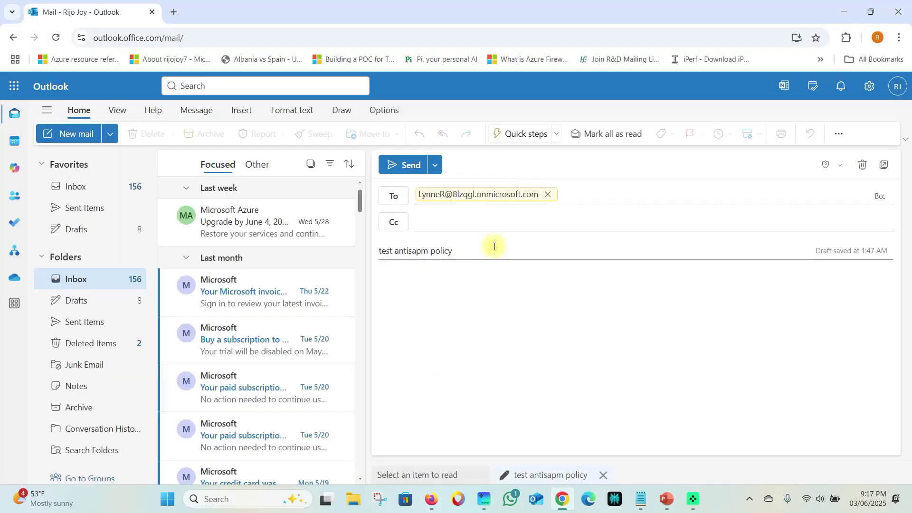
# - Paste 聪明的 into the message body and append it to the subject
pyautogui.click(420, 282)
pyautogui.hotkey('ctrl', 'v')
pyautogui.press('ctrl')
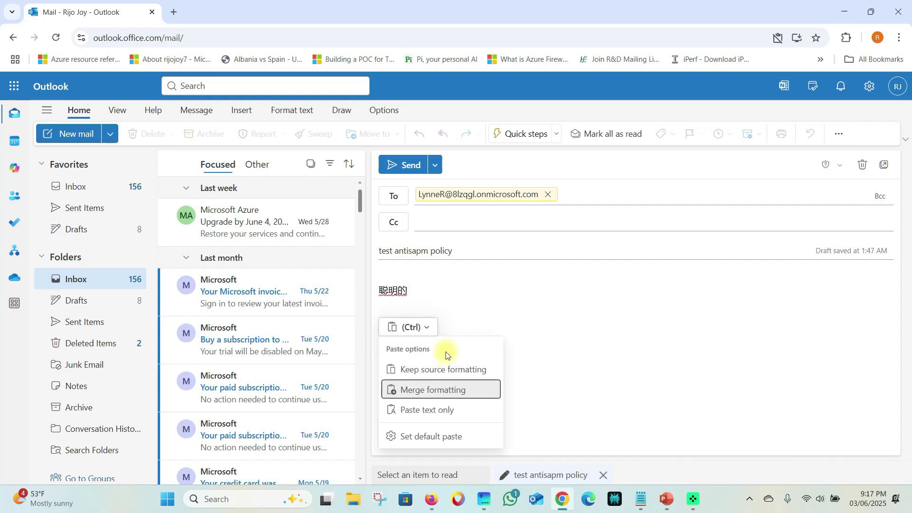
pyautogui.press('Escape')
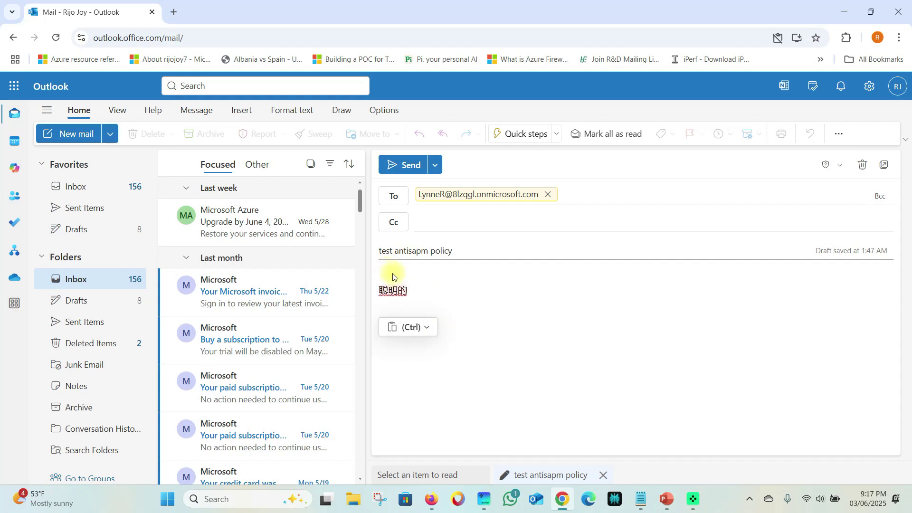
pyautogui.click(465, 251)
pyautogui.hotkey('ctrl', 'v')
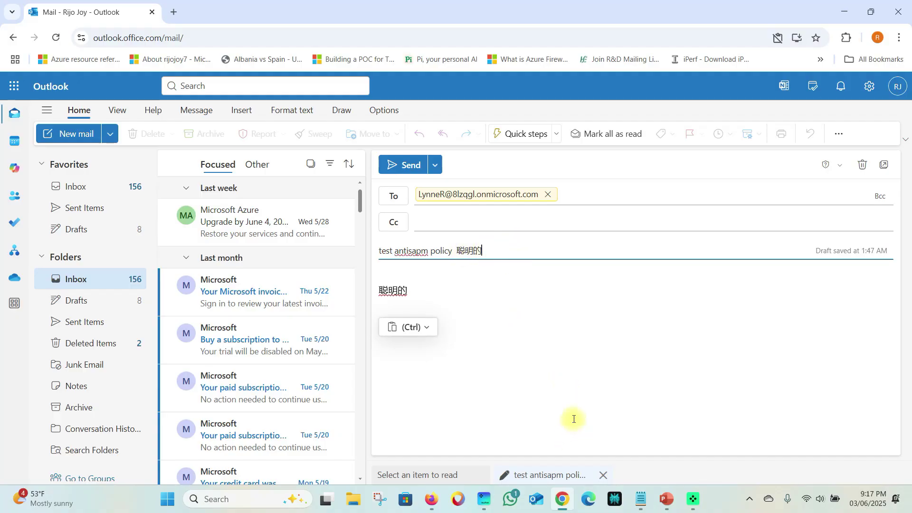
pyautogui.click(472, 312)
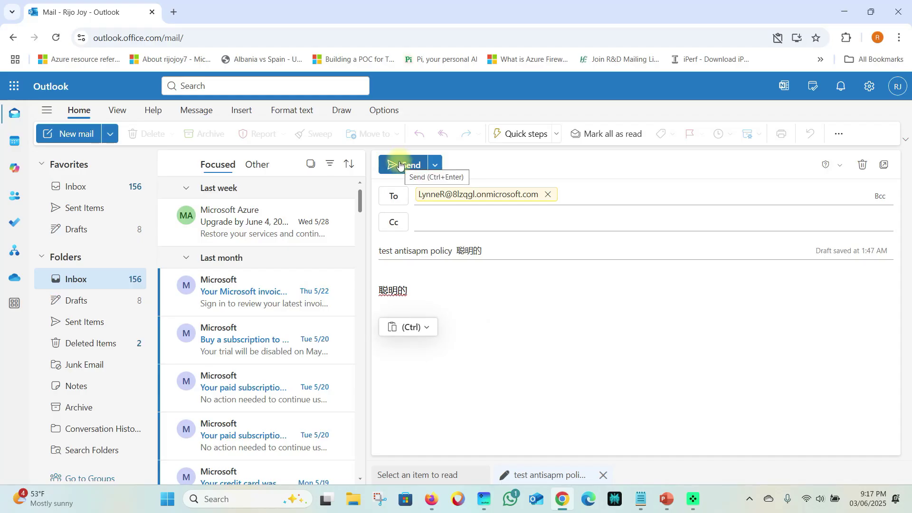
# - Send the test email and confirm it appears in Sent Items
pyautogui.click(400, 165)
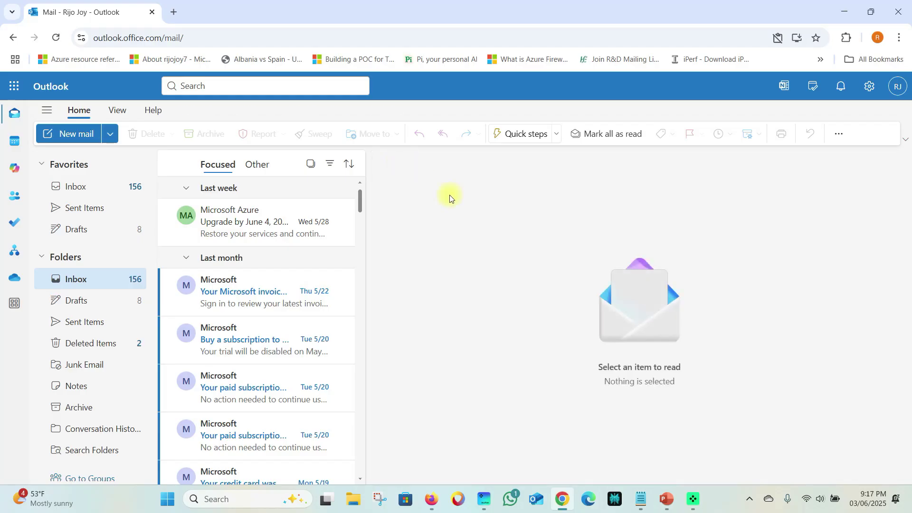
pyautogui.click(79, 207)
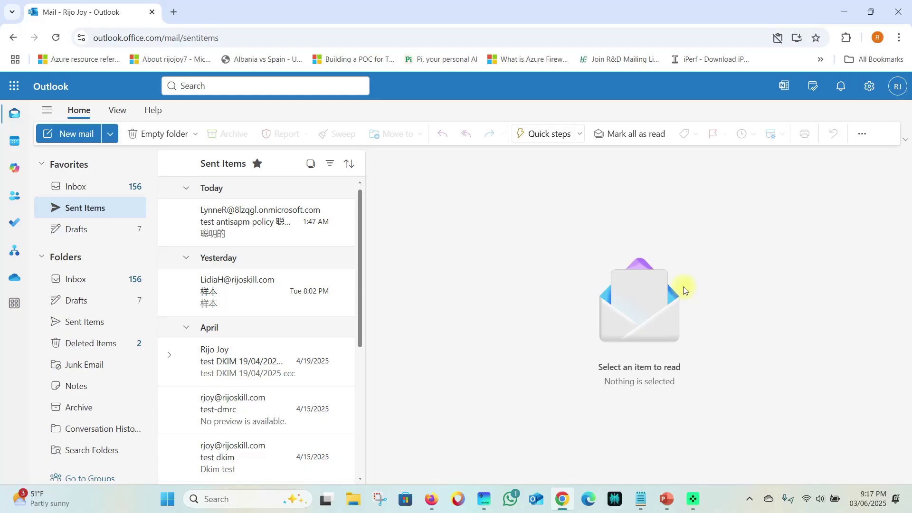
pyautogui.click(431, 499)
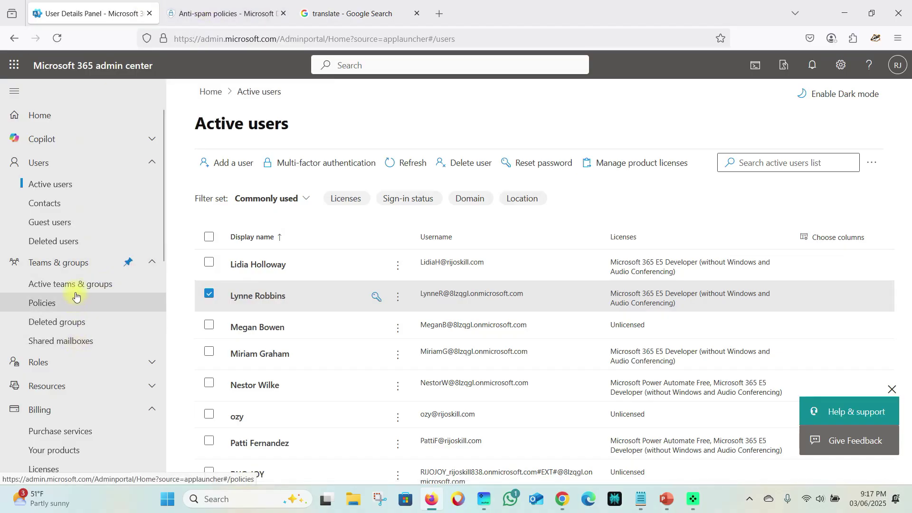
# - Open Defender's Explorer to trace the sent test email
pyautogui.click(192, 18)
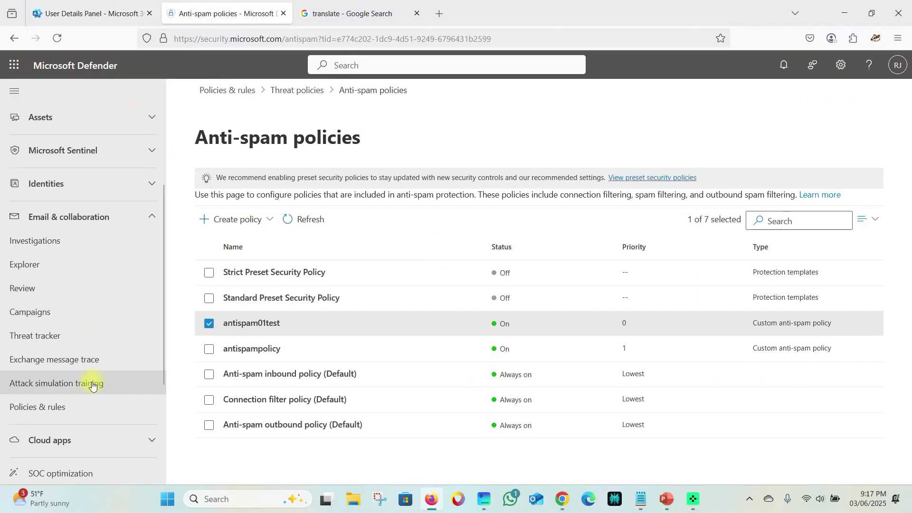
pyautogui.click(49, 276)
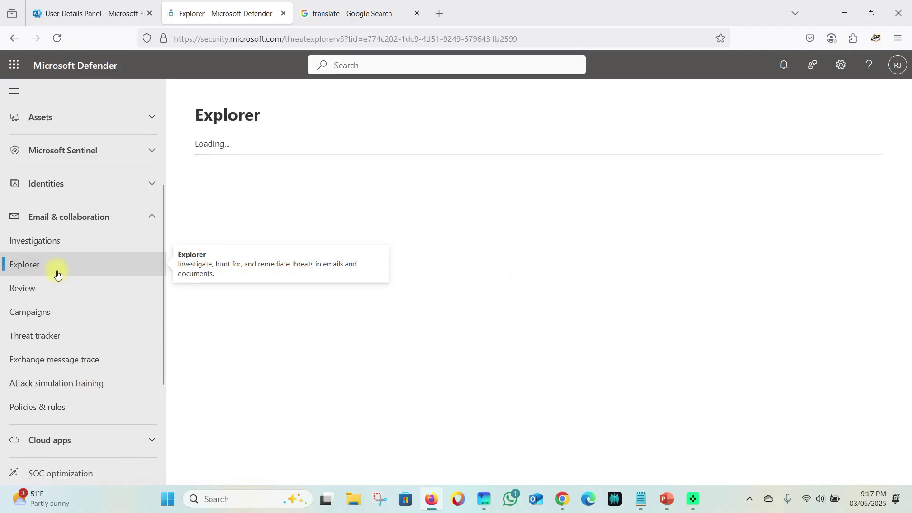
pyautogui.scroll(-3, 385, 286)
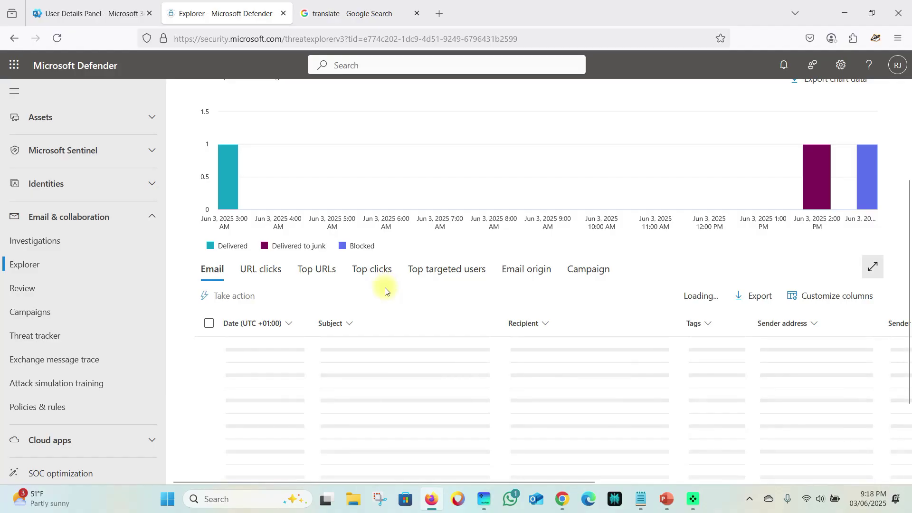
pyautogui.scroll(3, 386, 289)
pyautogui.scroll(-3, 386, 290)
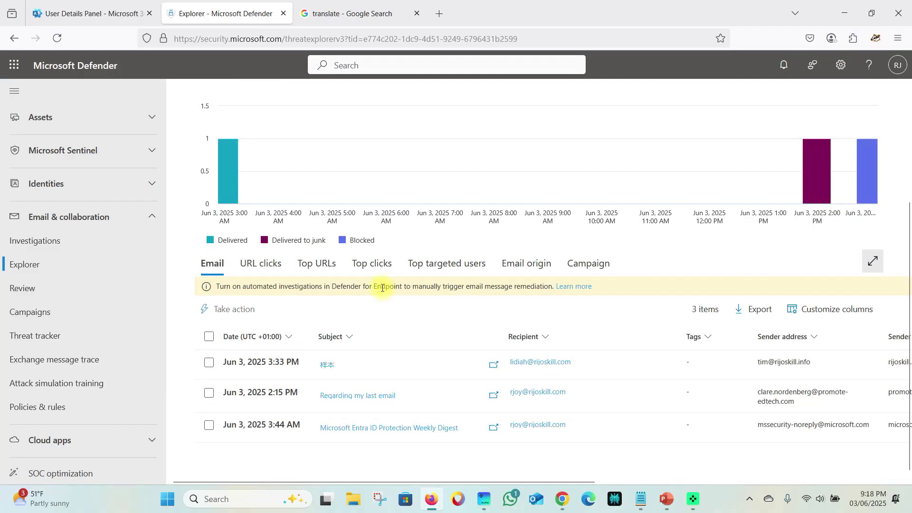
pyautogui.scroll(3, 372, 424)
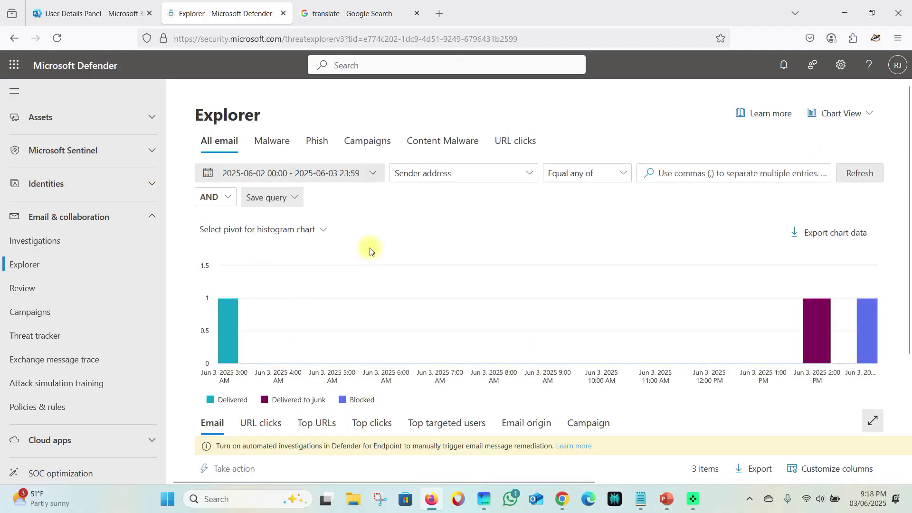
# - Confirm 'test antisapm policy 聪明的' shows Quarantine as its latest delivery location, then go to Review
pyautogui.click(346, 173)
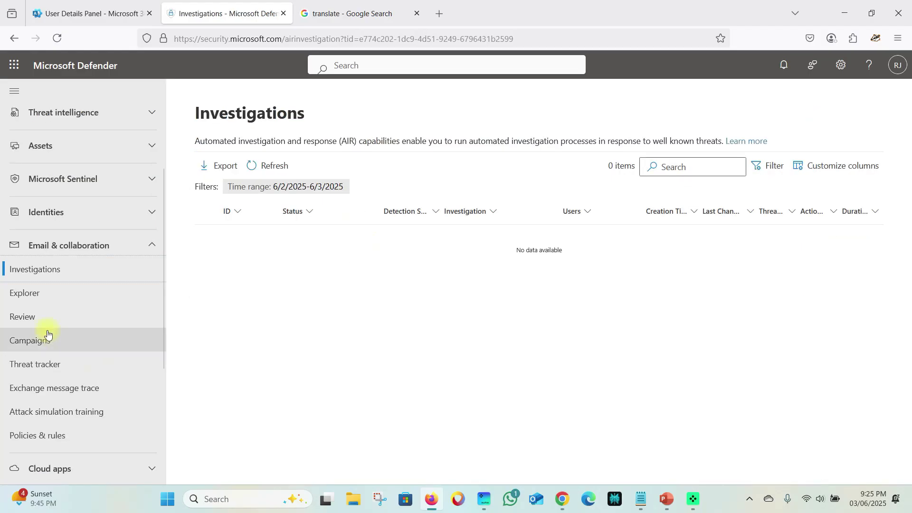
pyautogui.click(43, 292)
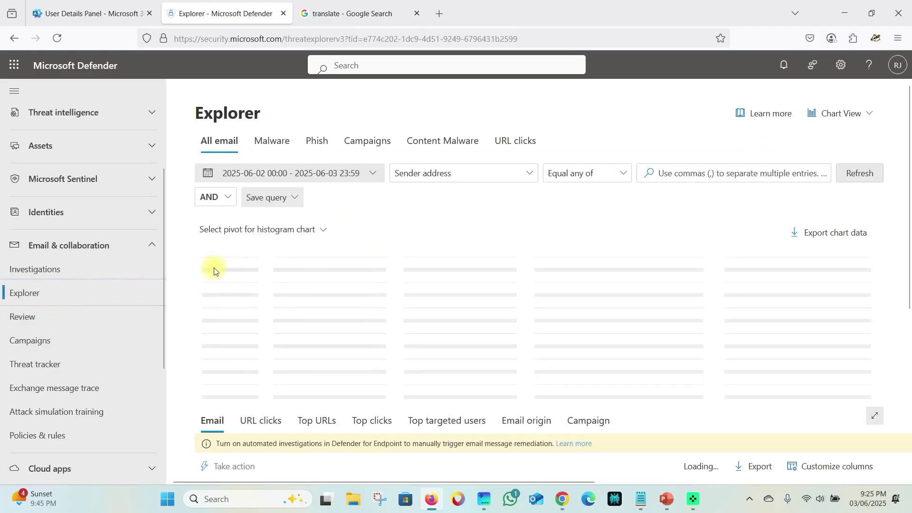
pyautogui.scroll(-3, 363, 257)
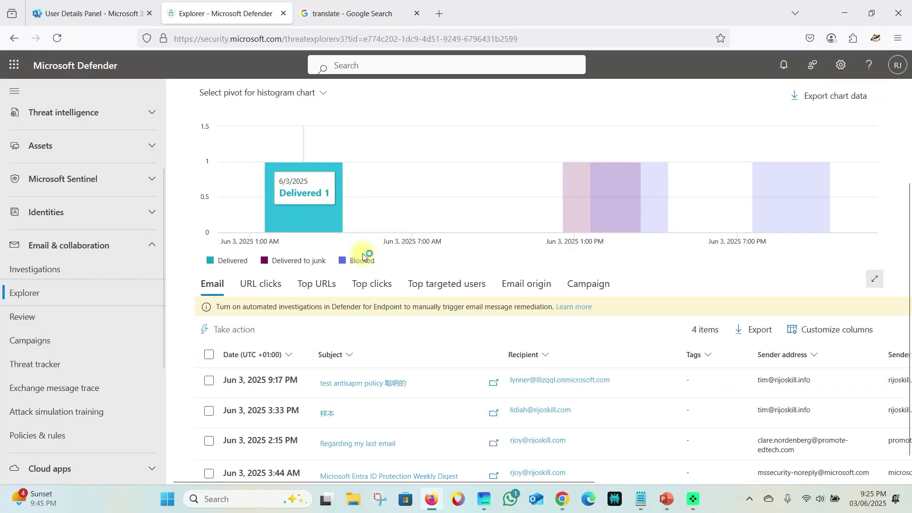
pyautogui.scroll(-1, 286, 426)
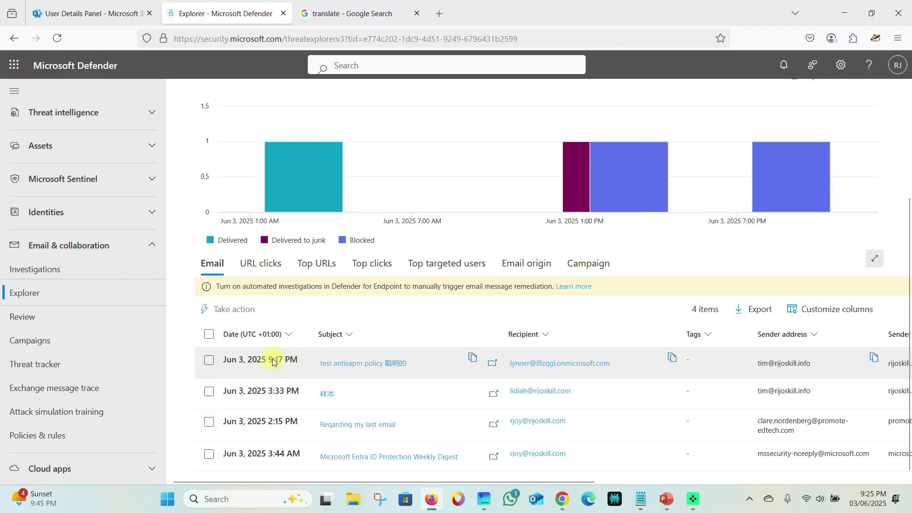
pyautogui.moveTo(463, 479); pyautogui.dragTo(796, 474)
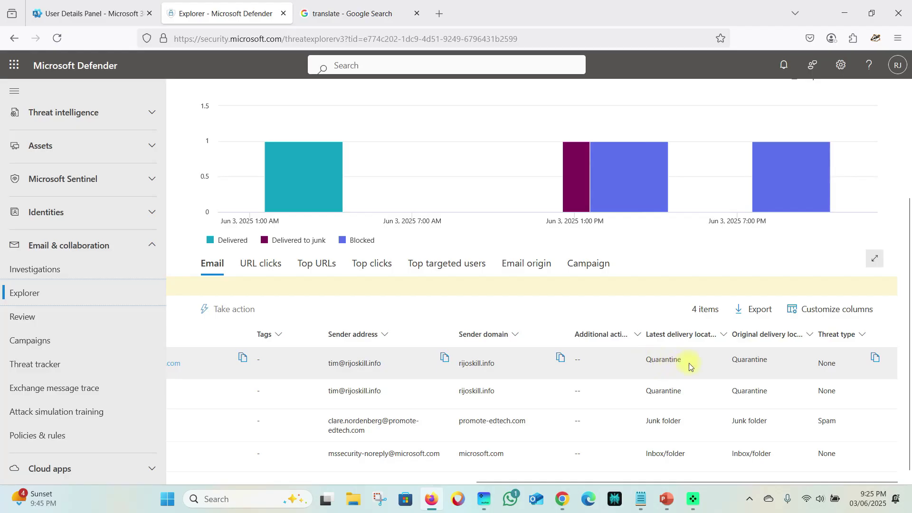
pyautogui.moveTo(655, 479); pyautogui.dragTo(430, 478)
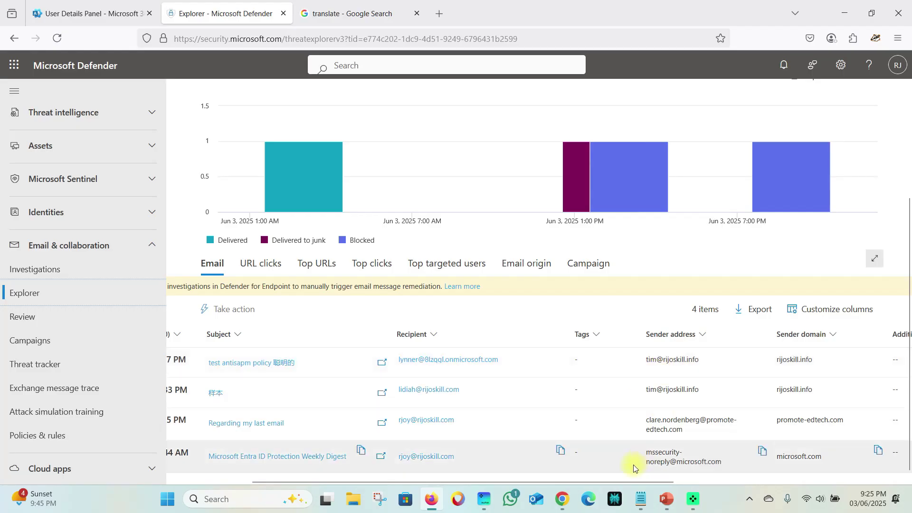
pyautogui.moveTo(635, 481); pyautogui.dragTo(774, 478)
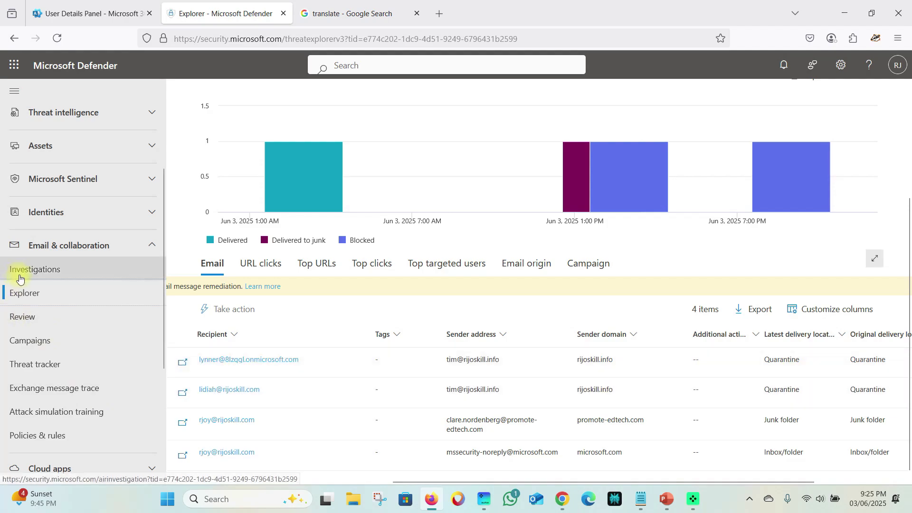
pyautogui.click(23, 324)
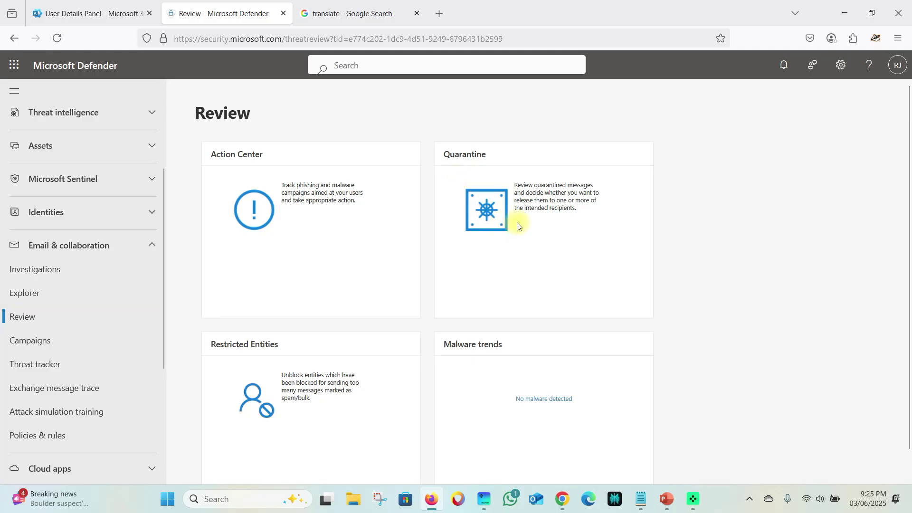
# - Open Quarantine, widen Subject and Recipient columns, and open the test email's details flyout
pyautogui.click(497, 225)
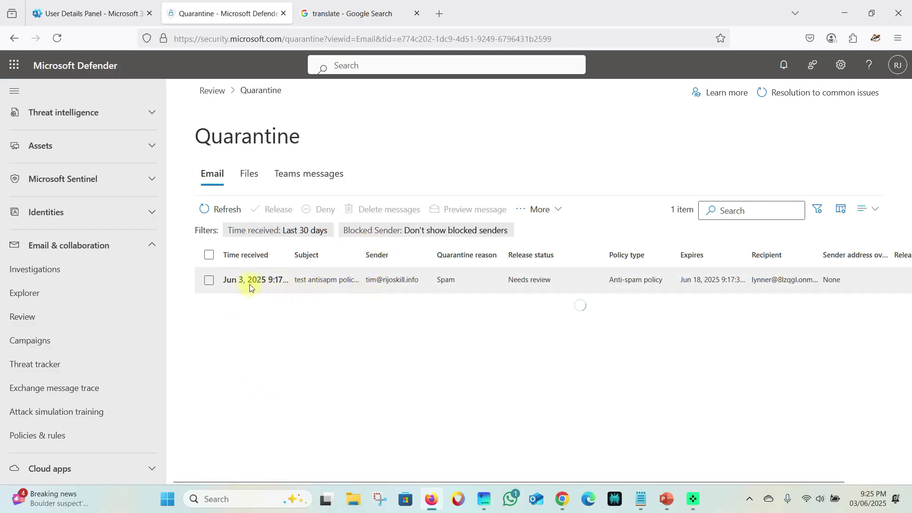
pyautogui.moveTo(365, 255); pyautogui.dragTo(416, 253)
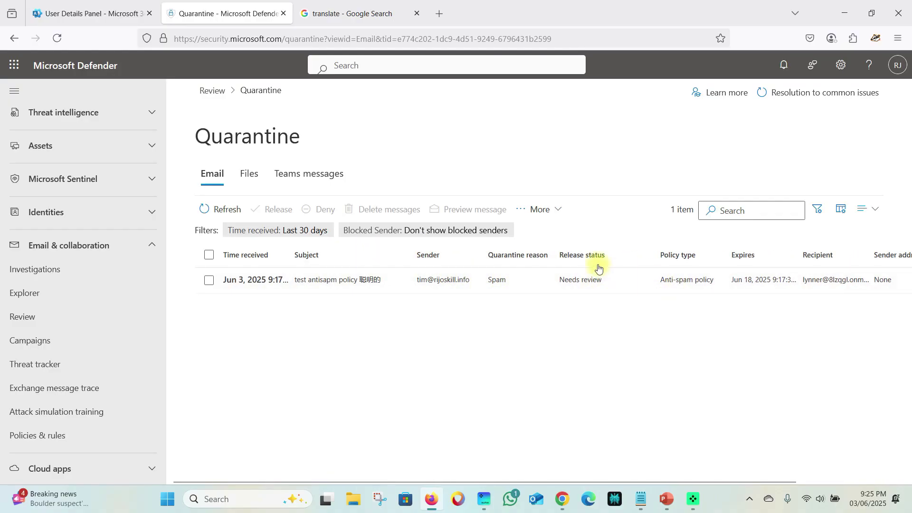
pyautogui.moveTo(664, 486); pyautogui.dragTo(803, 443)
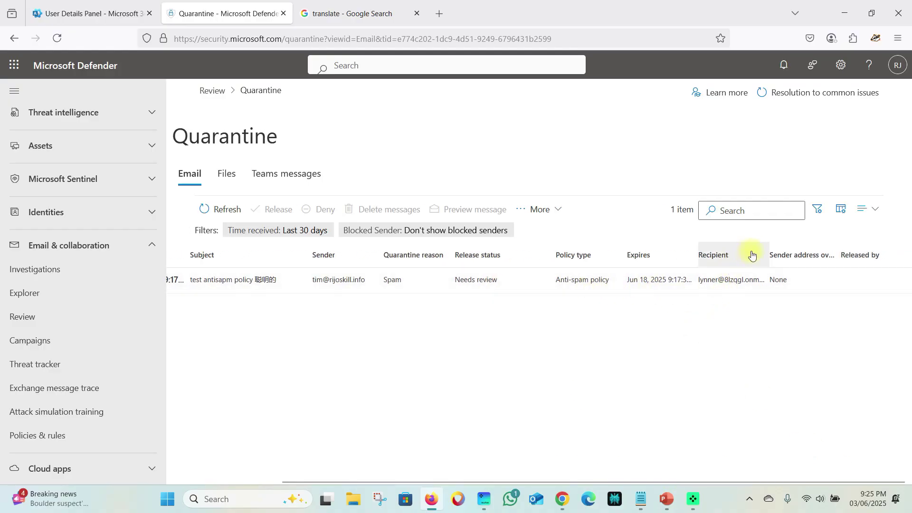
pyautogui.moveTo(766, 250); pyautogui.dragTo(811, 259)
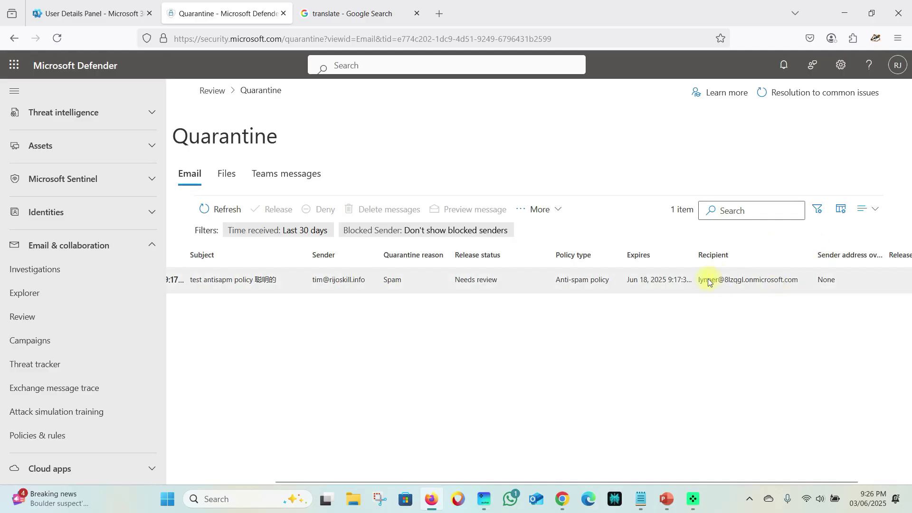
pyautogui.moveTo(805, 487); pyautogui.dragTo(654, 472)
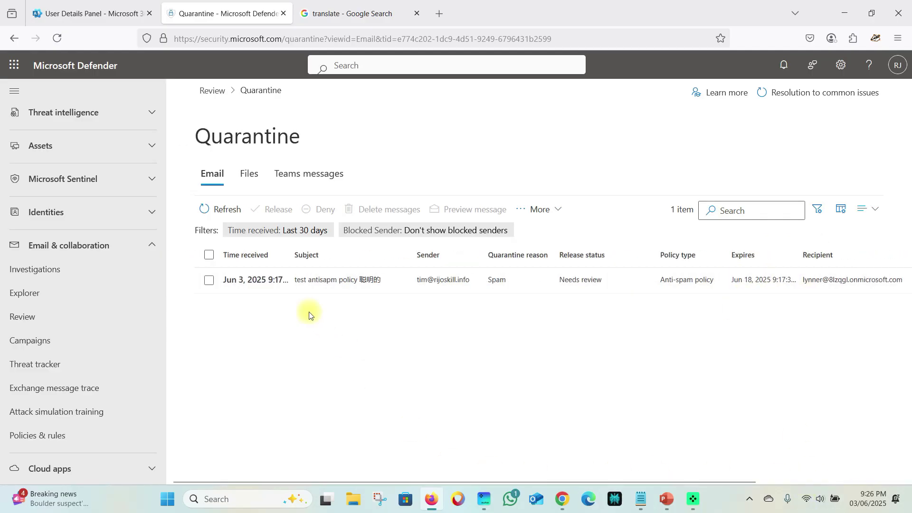
pyautogui.click(306, 279)
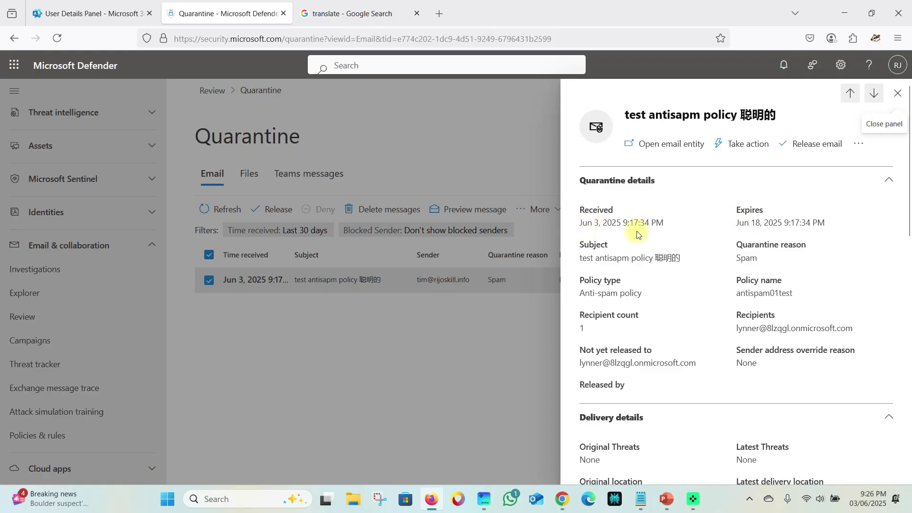
# - Highlight the quarantine expiry date, the Anti-spam policy type and the policy name antispam01test
pyautogui.moveTo(737, 224); pyautogui.dragTo(769, 222)
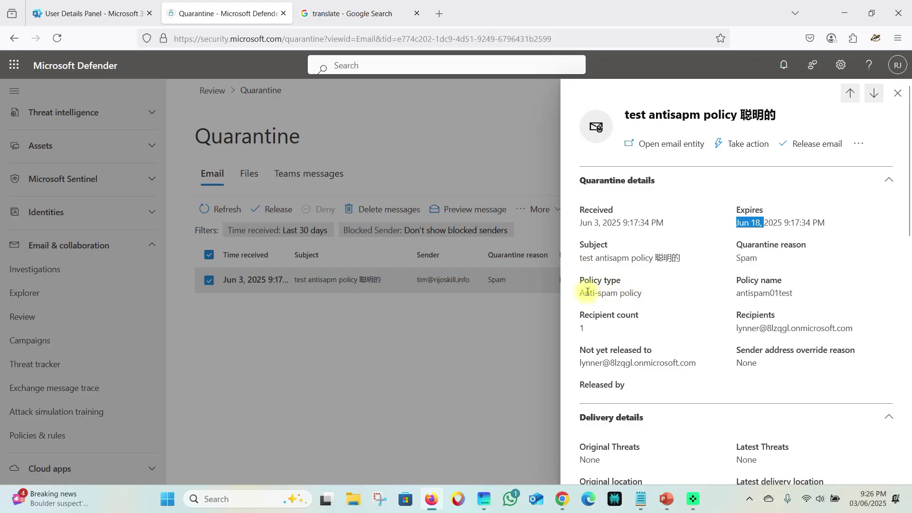
pyautogui.moveTo(581, 292); pyautogui.dragTo(650, 291)
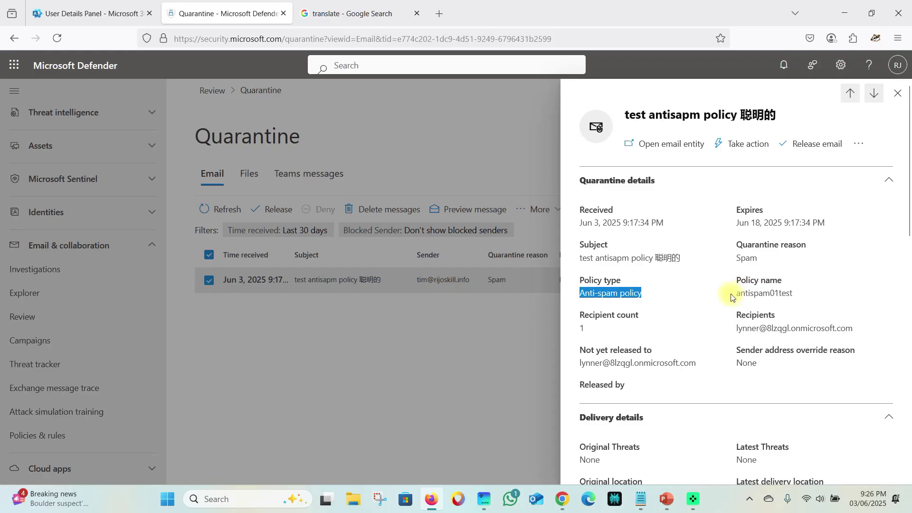
pyautogui.moveTo(734, 296); pyautogui.dragTo(772, 295)
pyautogui.click(797, 299)
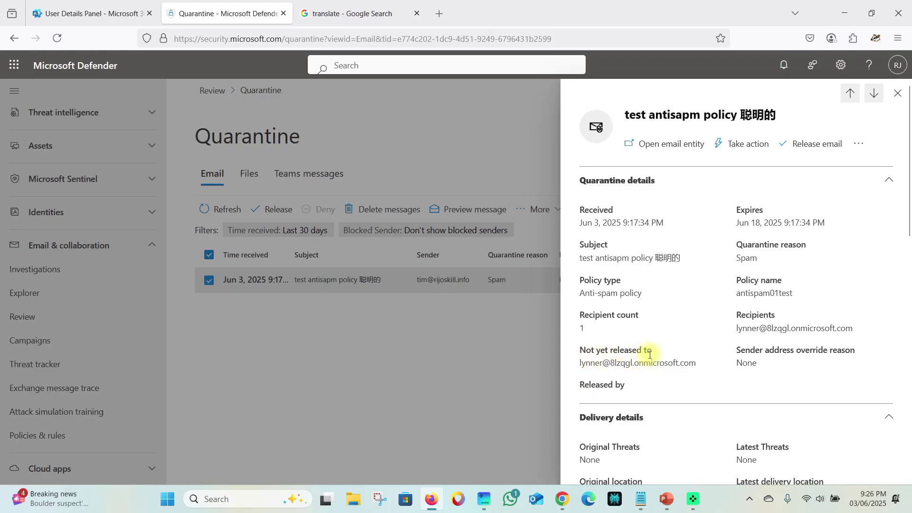
# - Highlight the override reasons 'Blocked by organization policy' and 'Language filter from policy'
pyautogui.scroll(-3, 760, 371)
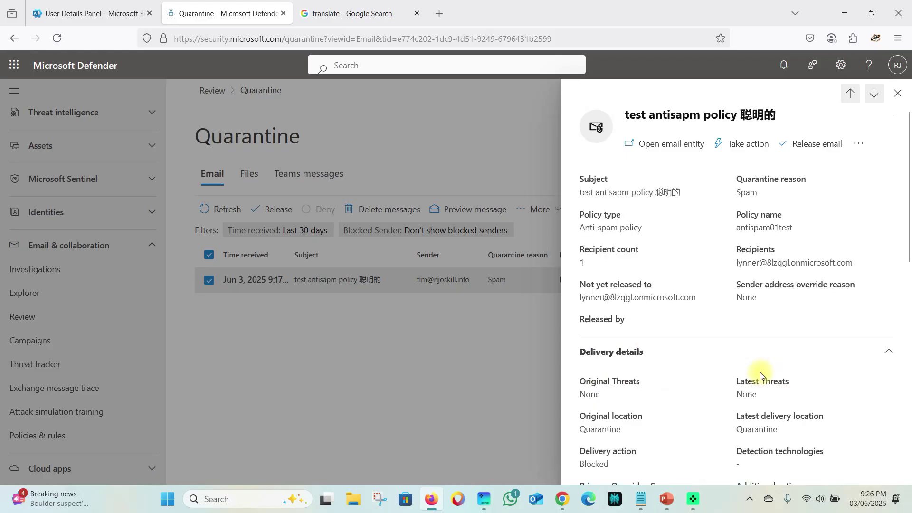
pyautogui.scroll(-2, 592, 342)
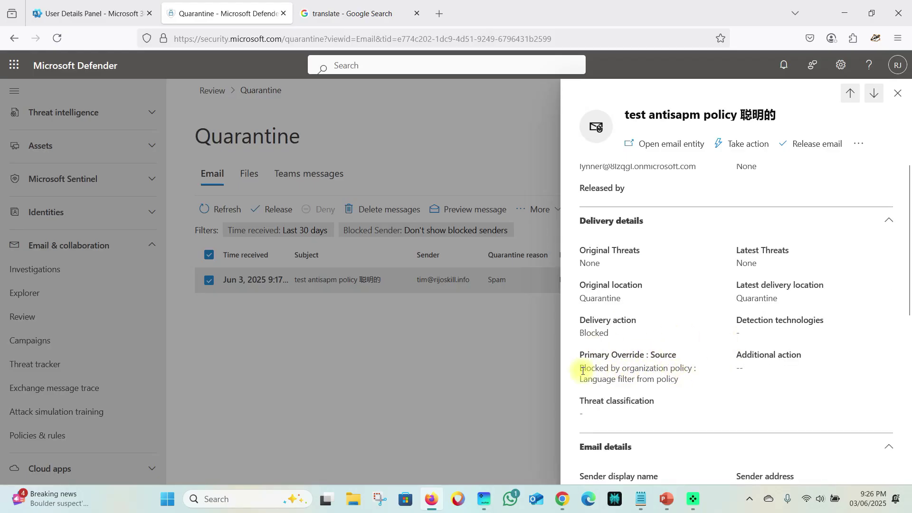
pyautogui.moveTo(580, 371); pyautogui.dragTo(692, 364)
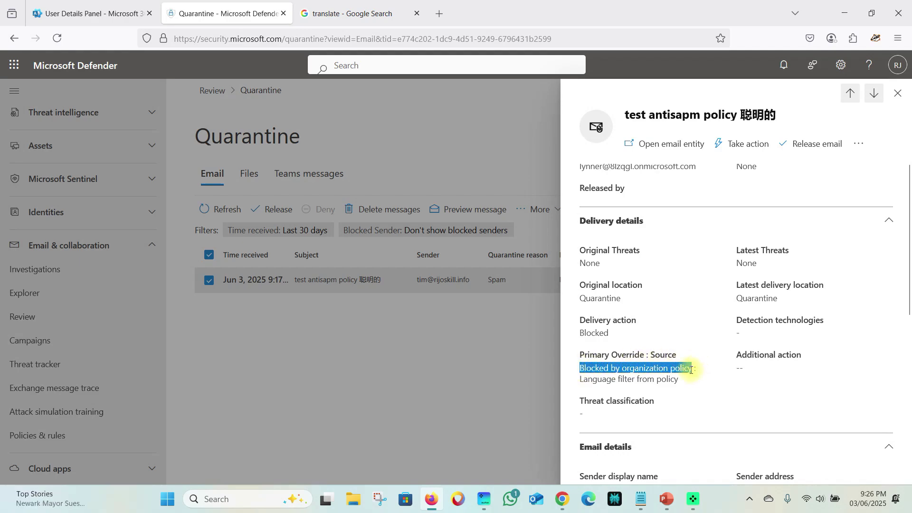
pyautogui.click(603, 387)
pyautogui.moveTo(580, 382); pyautogui.dragTo(678, 376)
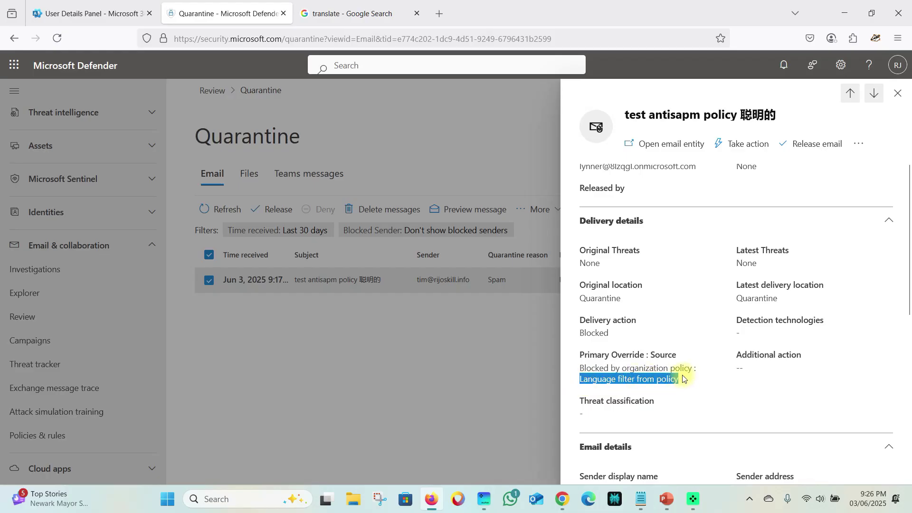
# - Check the email's additional actions menu, then collapse the Quarantine details section
pyautogui.scroll(-3, 683, 379)
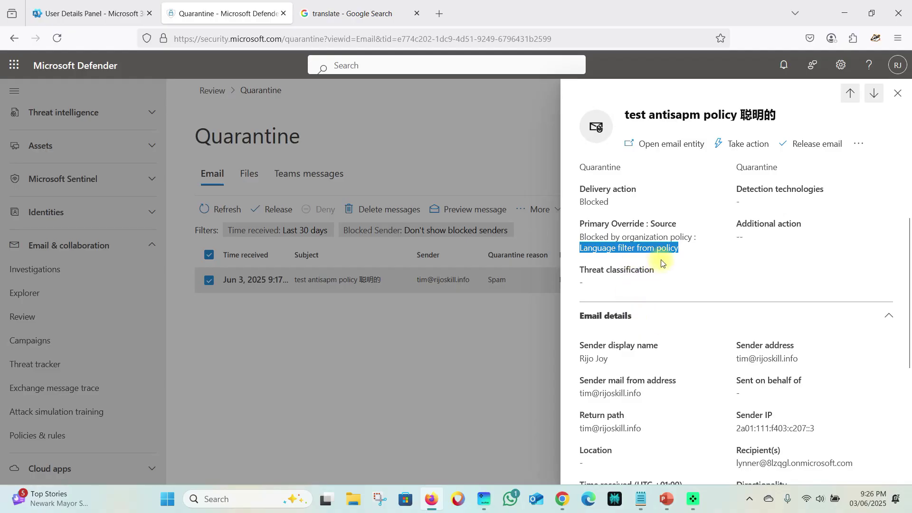
pyautogui.scroll(-6, 661, 262)
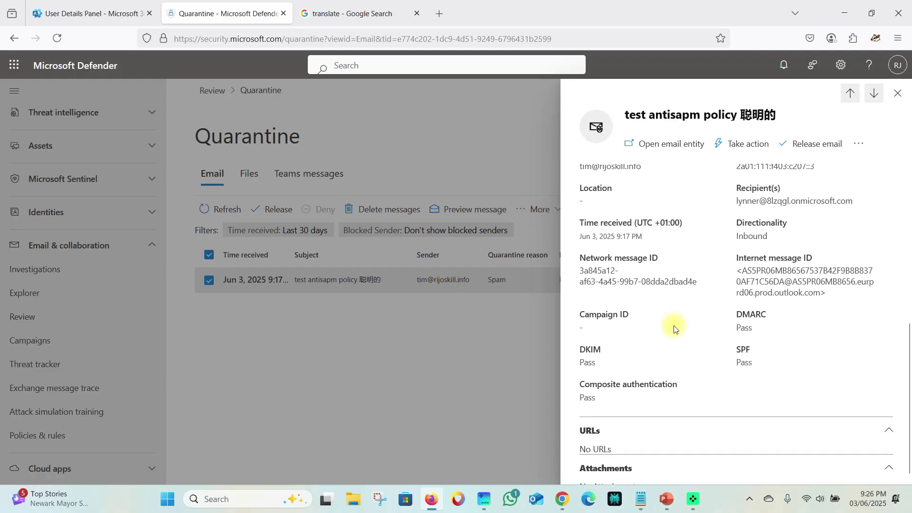
pyautogui.scroll(-1, 671, 327)
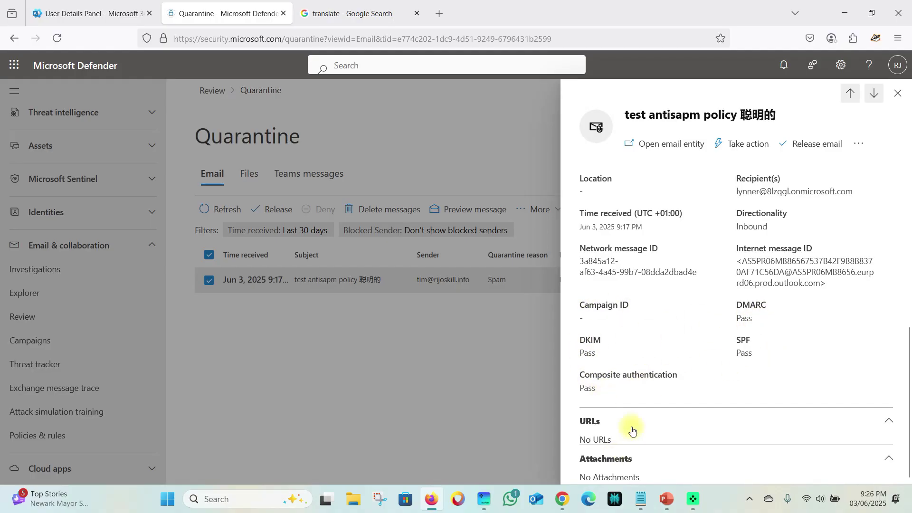
pyautogui.scroll(6, 624, 403)
pyautogui.scroll(5, 625, 375)
pyautogui.scroll(-5, 613, 377)
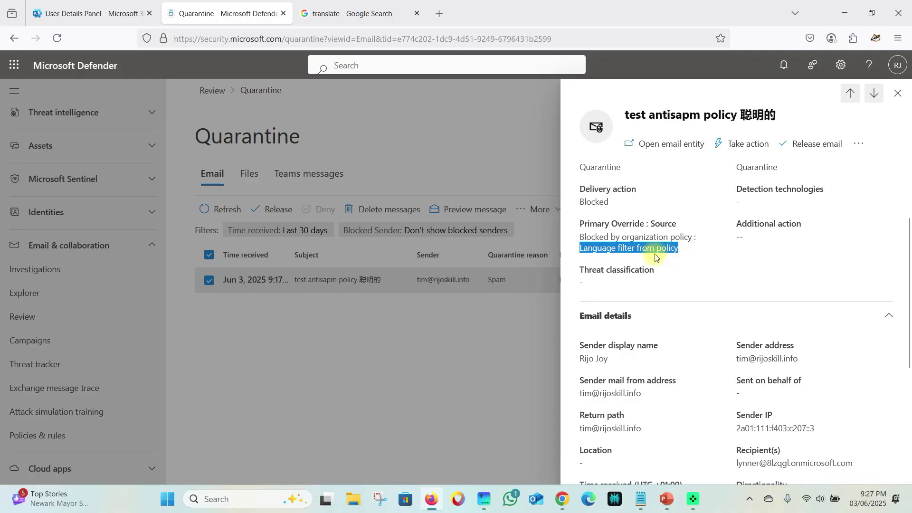
pyautogui.scroll(7, 636, 247)
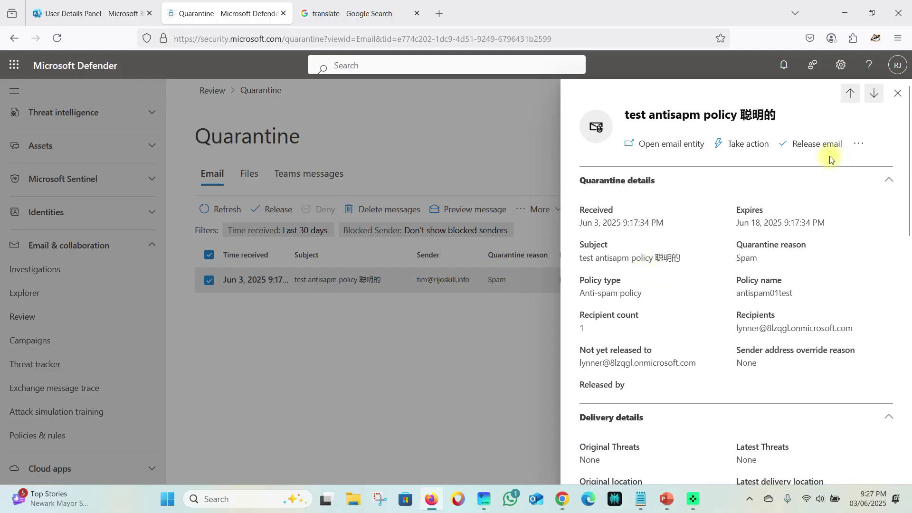
pyautogui.click(858, 140)
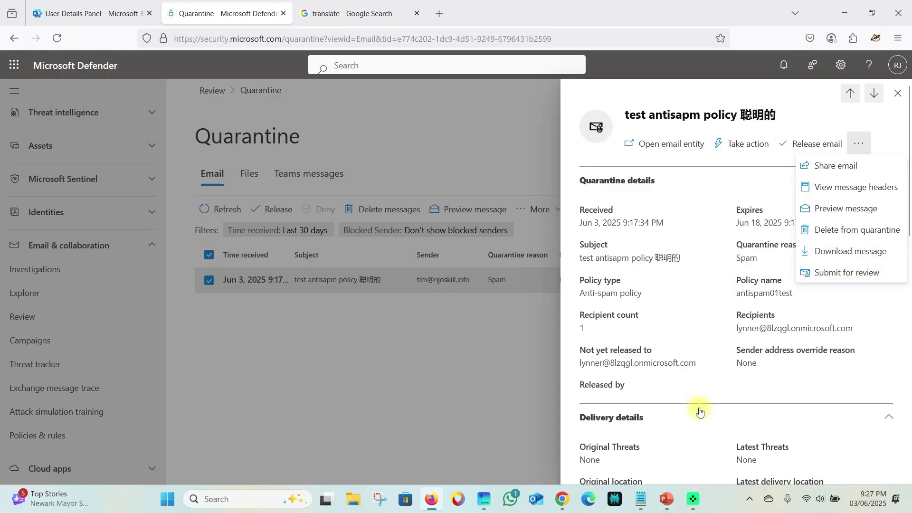
pyautogui.click(746, 175)
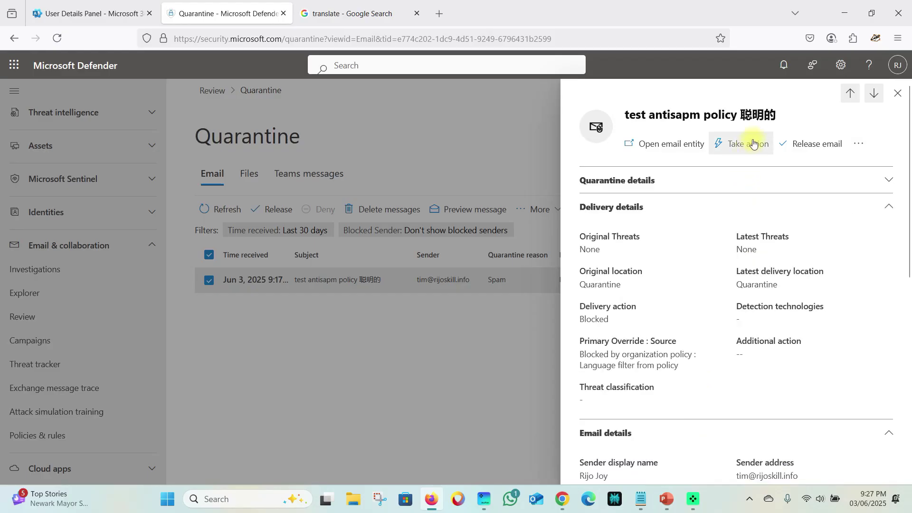